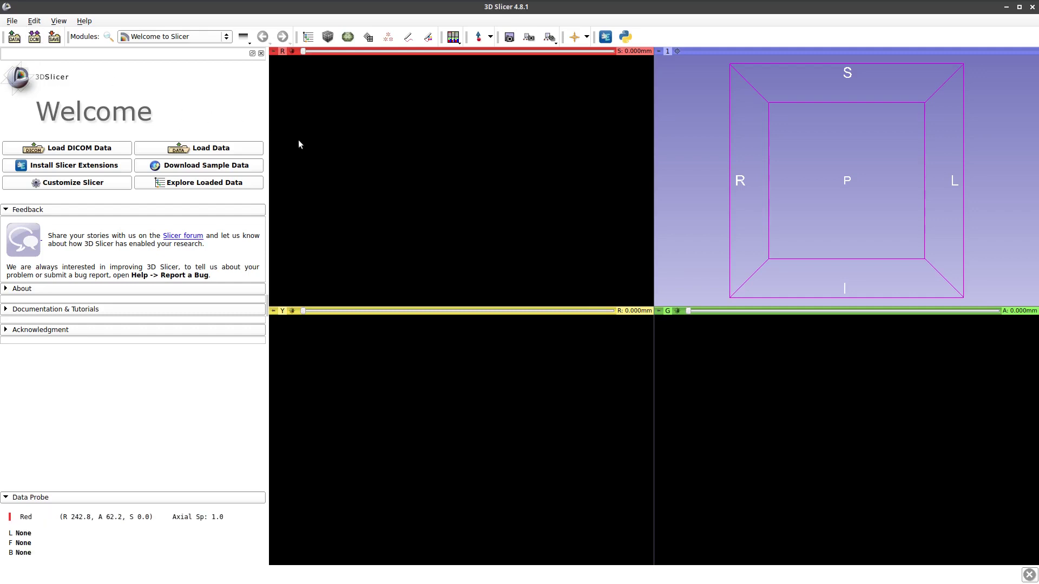
# Import the patient's CT scan folder from the home directory's del folder into the DICOM database
pyautogui.click(35, 40)
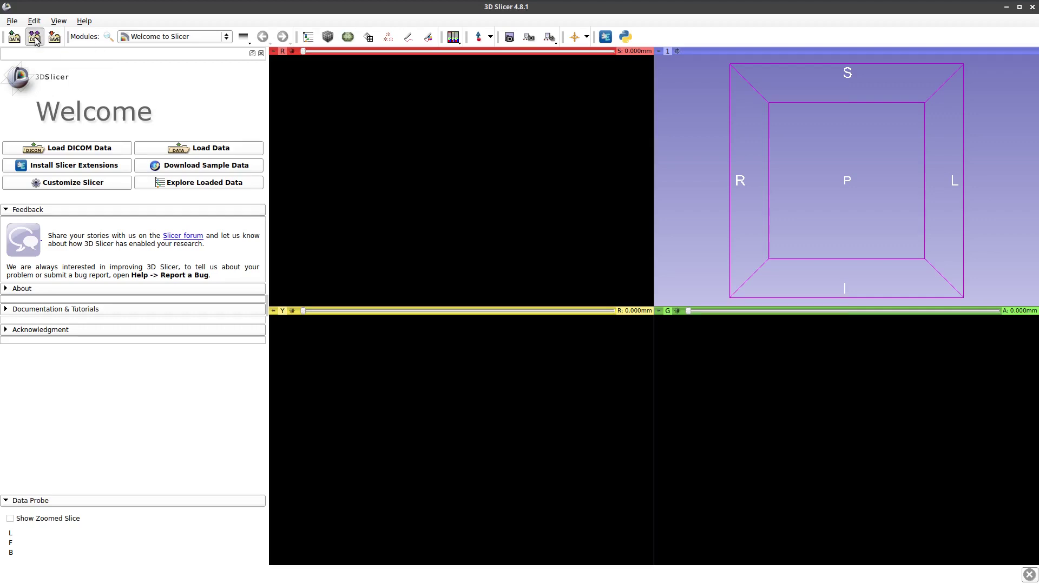
pyautogui.moveTo(325, 41); pyautogui.dragTo(373, 97)
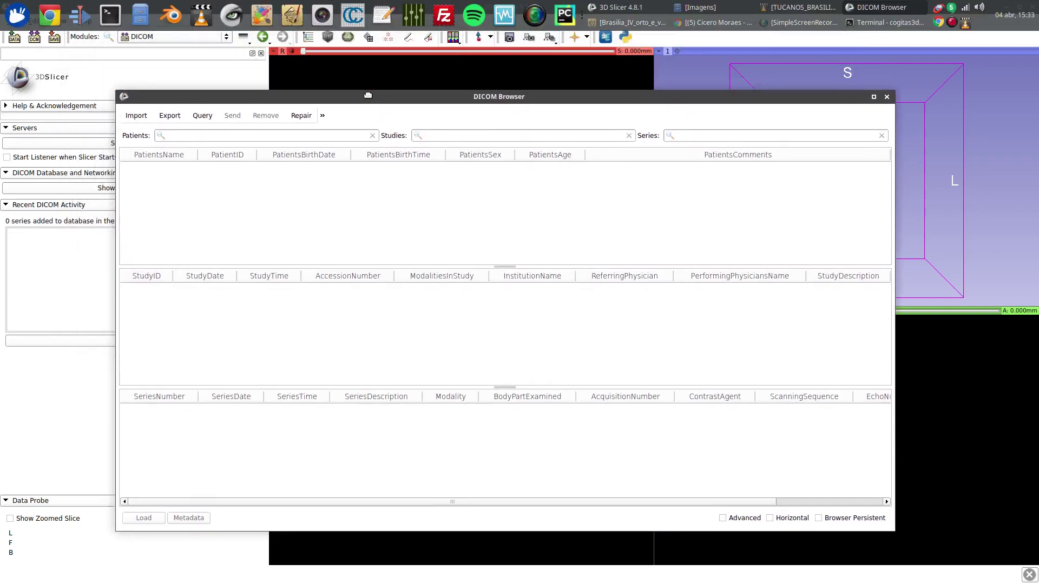
pyautogui.click(137, 117)
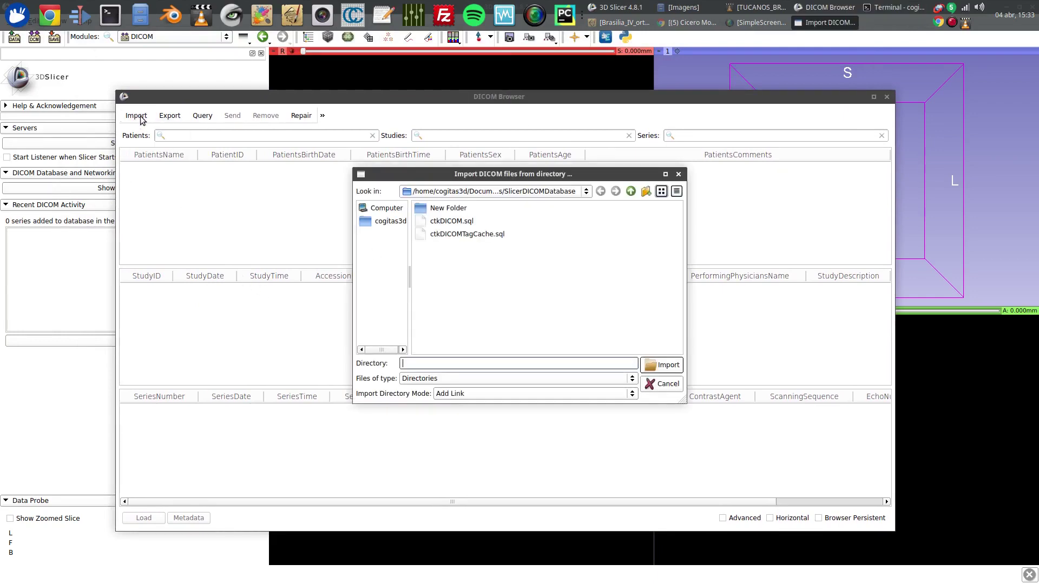
pyautogui.moveTo(522, 174); pyautogui.dragTo(500, 187)
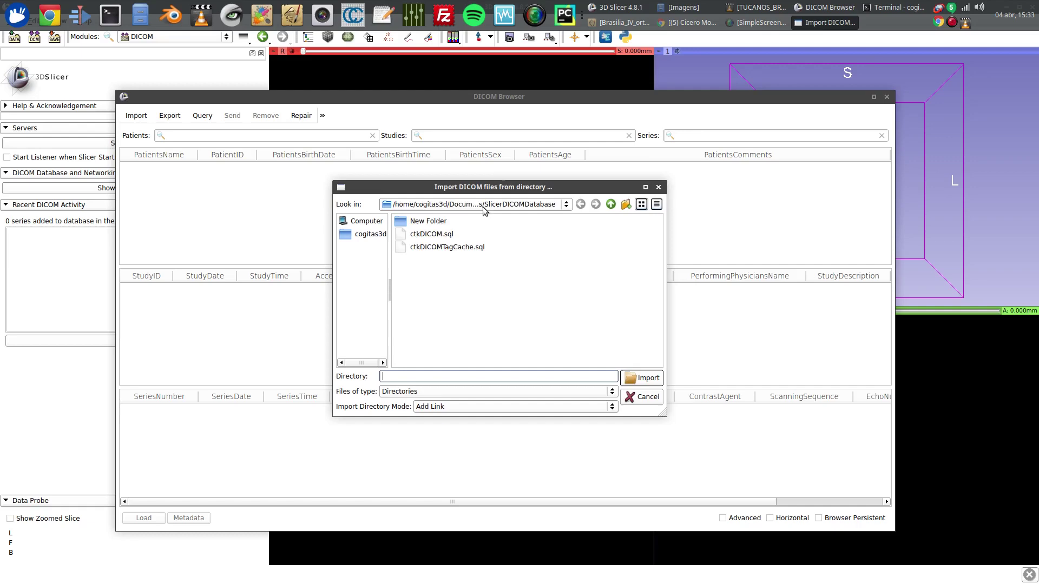
pyautogui.click(486, 205)
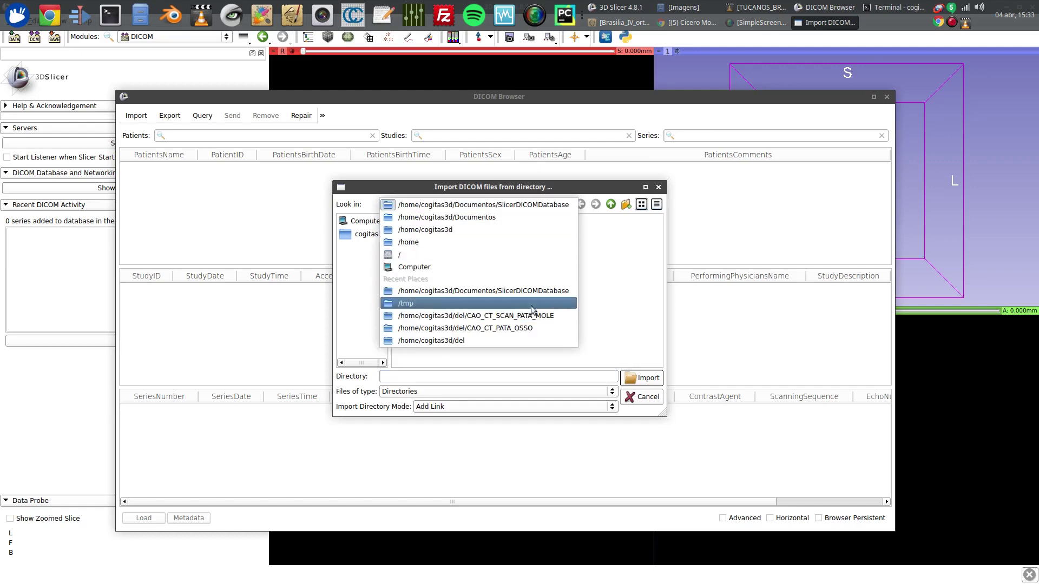
pyautogui.click(479, 230)
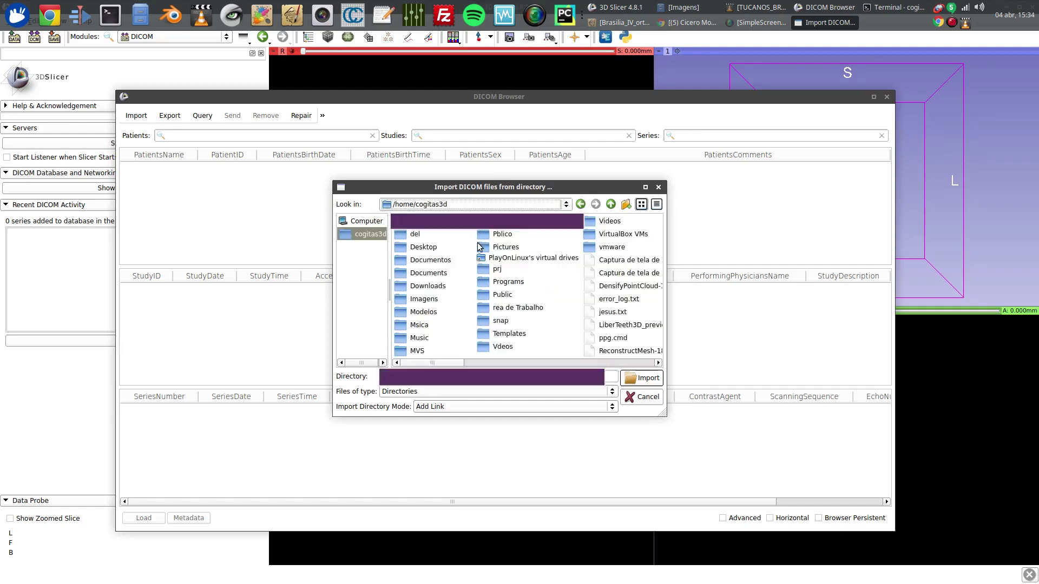
pyautogui.doubleClick(414, 234)
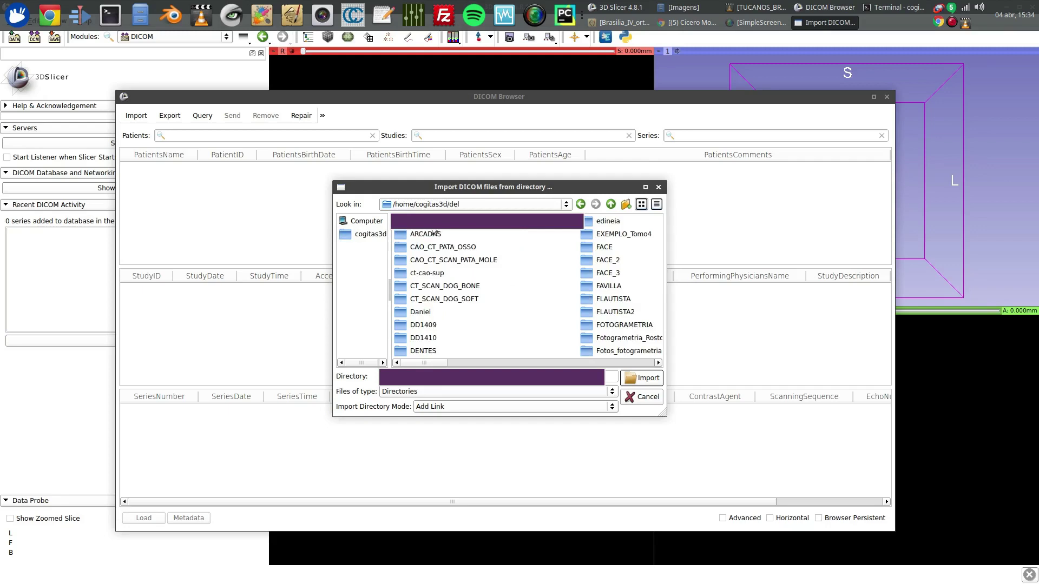
pyautogui.click(652, 382)
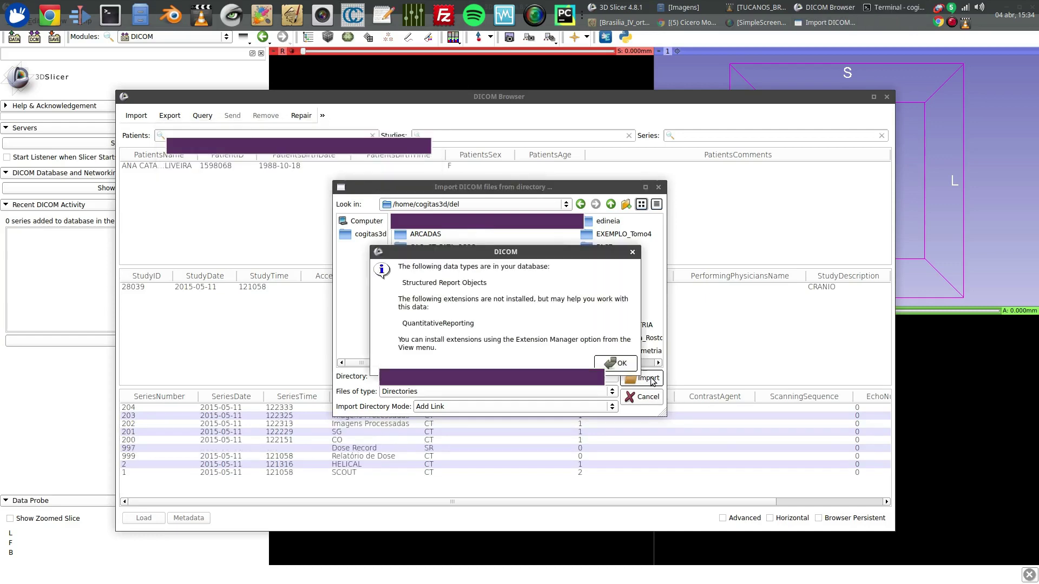
pyautogui.click(616, 363)
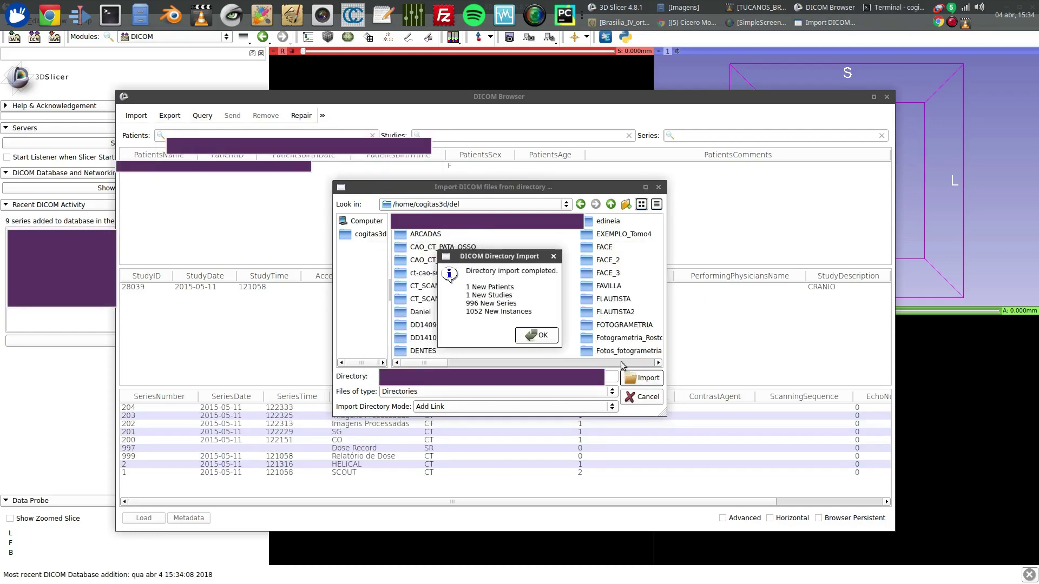
pyautogui.click(536, 336)
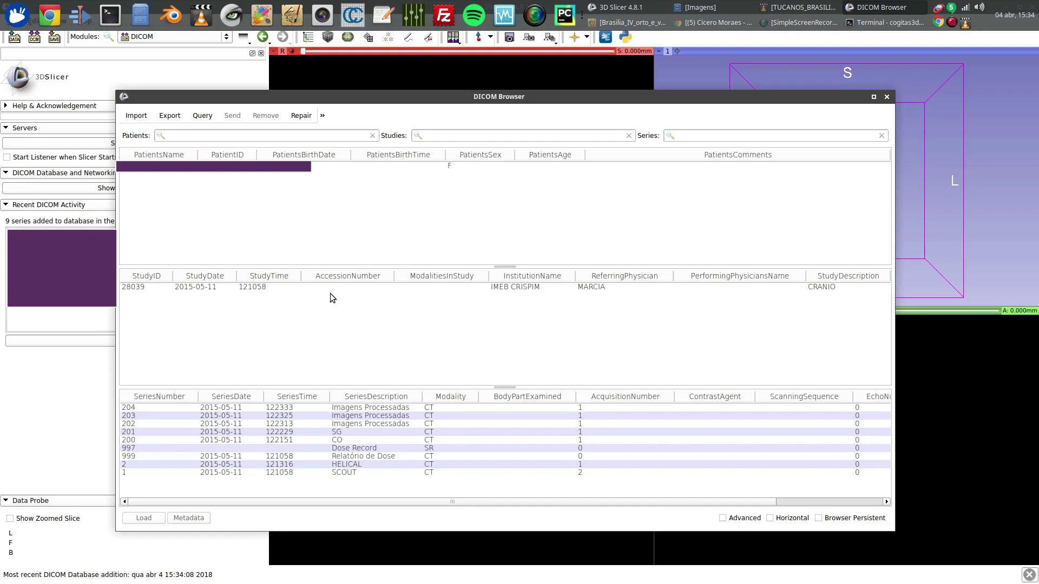
# Look through the series of the imported CRANIO study to compare their descriptions and modalities
pyautogui.click(307, 415)
pyautogui.press('Up')
pyautogui.press('Down')
pyautogui.press('Down')
pyautogui.press('Down')
pyautogui.press('Down')
pyautogui.press('Down')
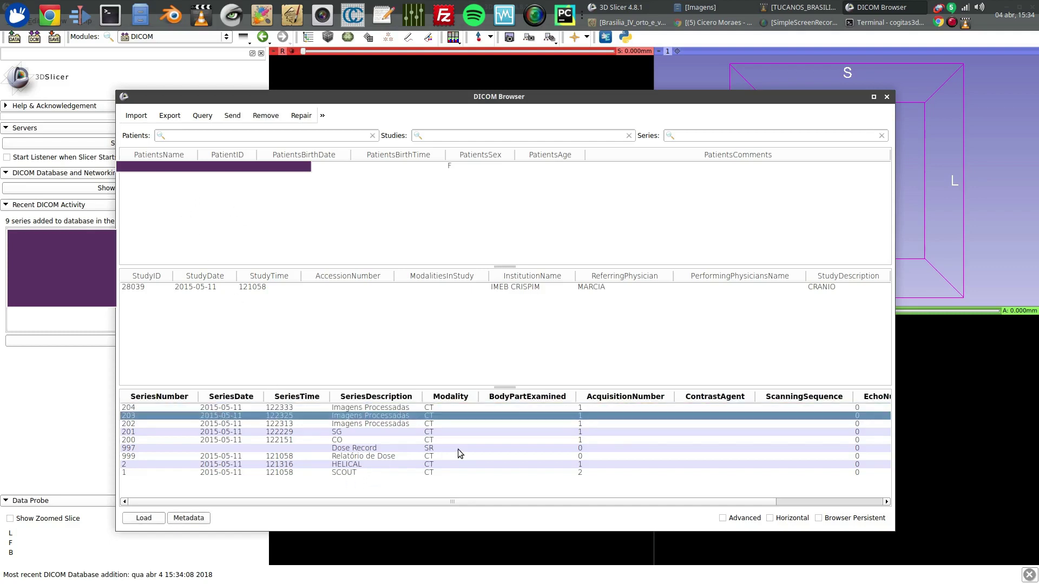
pyautogui.press('Down')
pyautogui.press('Down')
pyautogui.press('Down')
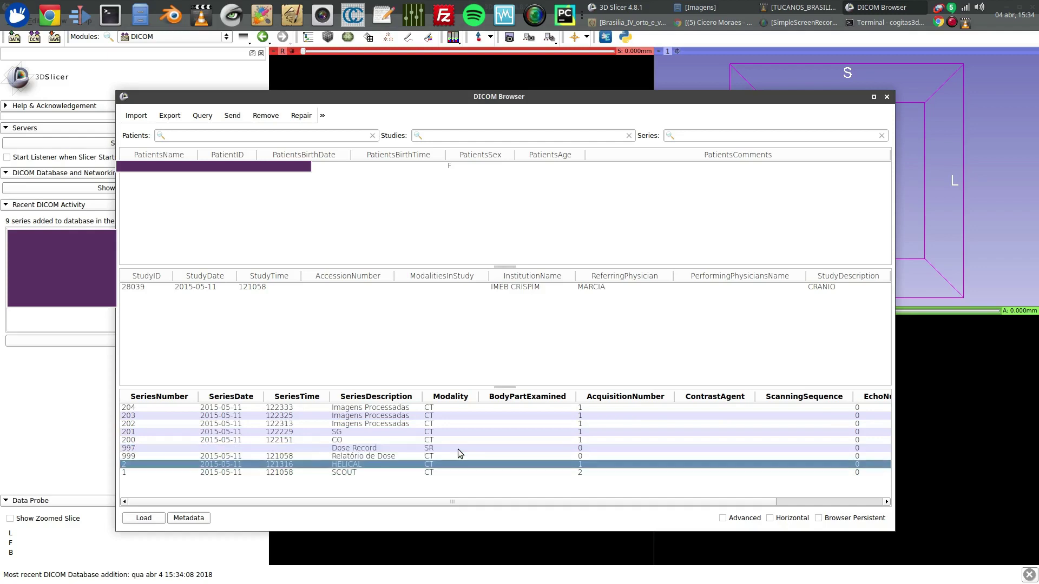
pyautogui.press('Up')
pyautogui.press('Up')
pyautogui.press('Up')
pyautogui.press('Up')
pyautogui.press('Up')
pyautogui.press('Up')
pyautogui.press('Up')
pyautogui.press('Up')
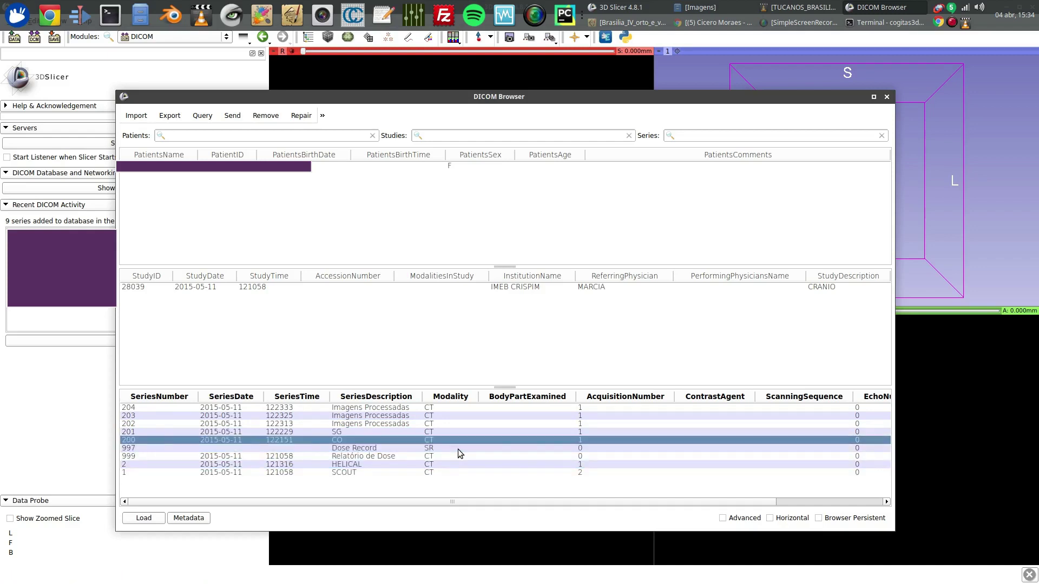
# Load series 2, HELICAL, from the imported CRANIO study into the scene
pyautogui.press('Down')
pyautogui.press('Down')
pyautogui.press('Down')
pyautogui.press('Down')
pyautogui.press('Down')
pyautogui.press('Down')
pyautogui.press('Down')
pyautogui.press('Down')
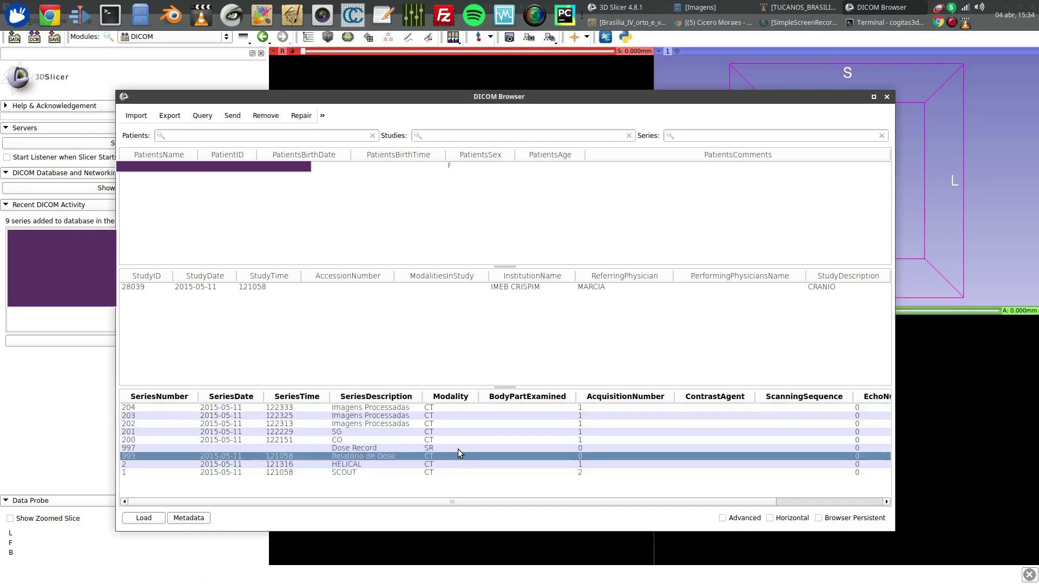
pyautogui.press('Up')
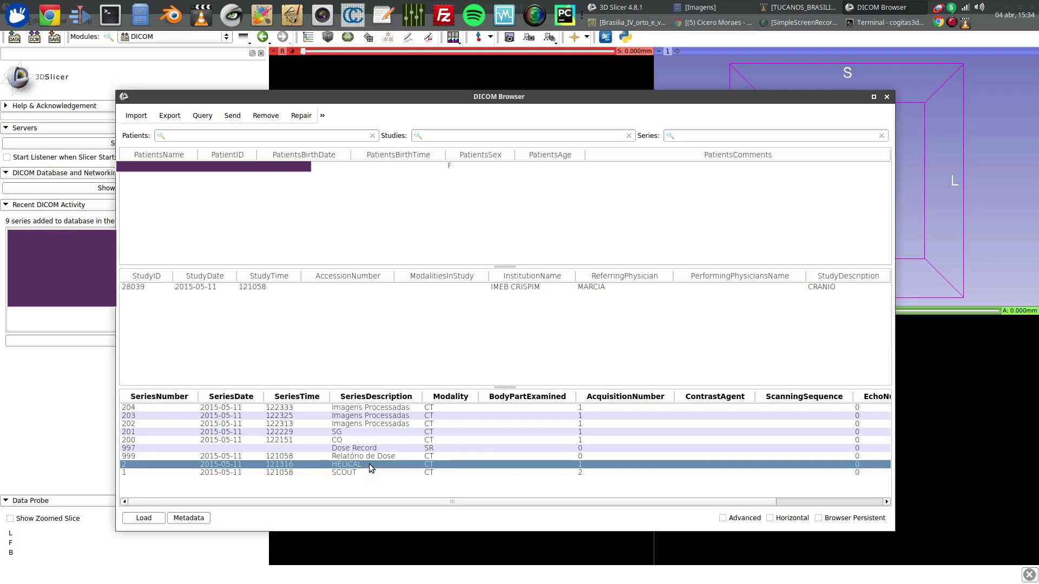
pyautogui.click(144, 519)
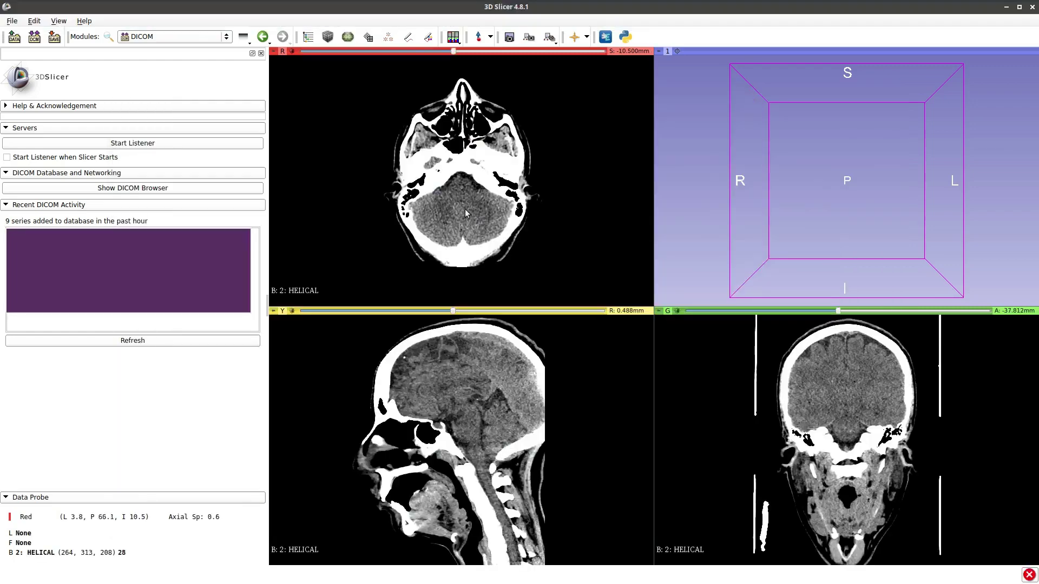
# Adjust the window/level of the HELICAL volume in the axial and sagittal slices to bring out the bone detail
pyautogui.moveTo(466, 209); pyautogui.dragTo(489, 210)
pyautogui.moveTo(437, 469); pyautogui.dragTo(489, 453)
pyautogui.moveTo(441, 493)
pyautogui.mouseDown()
pyautogui.moveTo(397, 490)
pyautogui.moveTo(440, 495)
pyautogui.moveTo(463, 463)
pyautogui.moveTo(404, 493)
pyautogui.moveTo(418, 511)
pyautogui.moveTo(449, 509)
pyautogui.mouseUp()
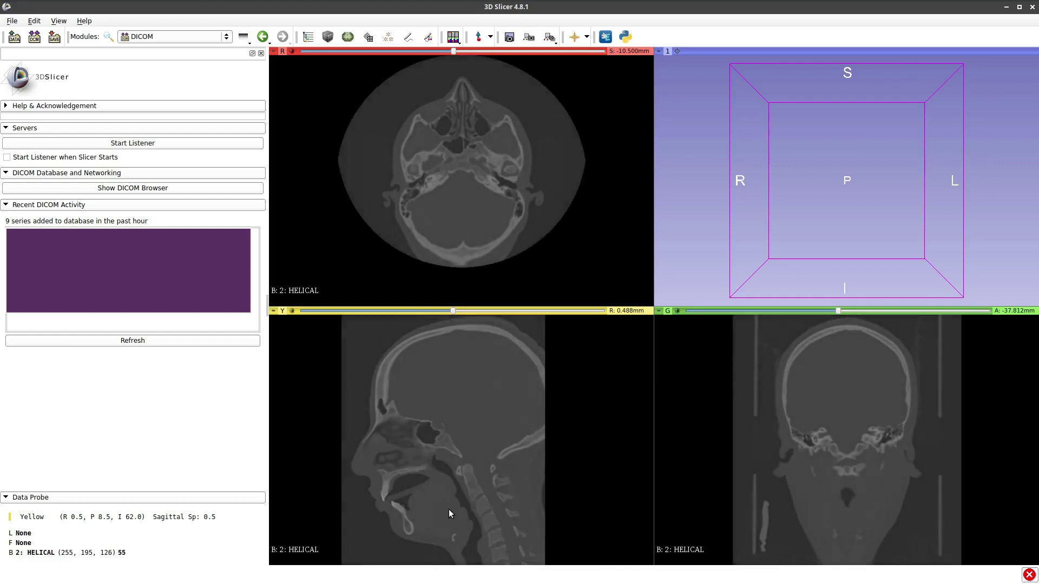
# Open the DICOM export settings for the 2: HELICAL volume in the subject hierarchy and widen the dialog
pyautogui.click(309, 38)
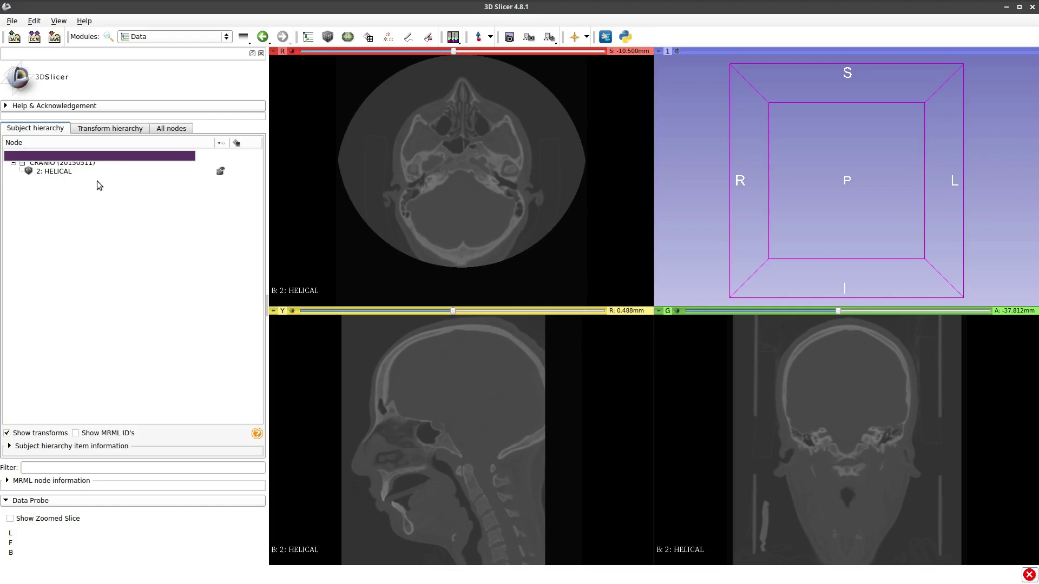
pyautogui.click(125, 160)
pyautogui.click(64, 171)
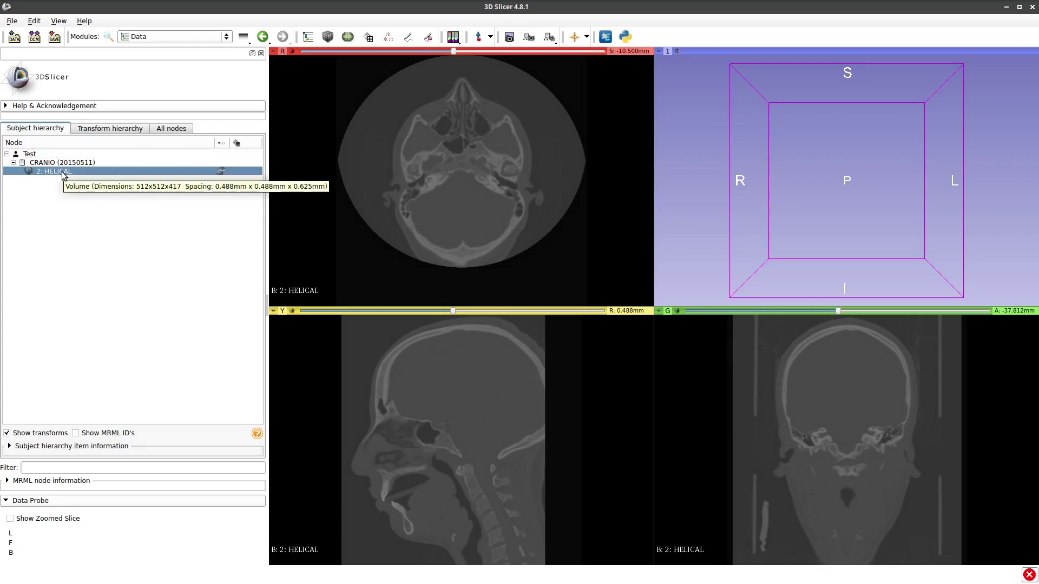
pyautogui.rightClick(63, 174)
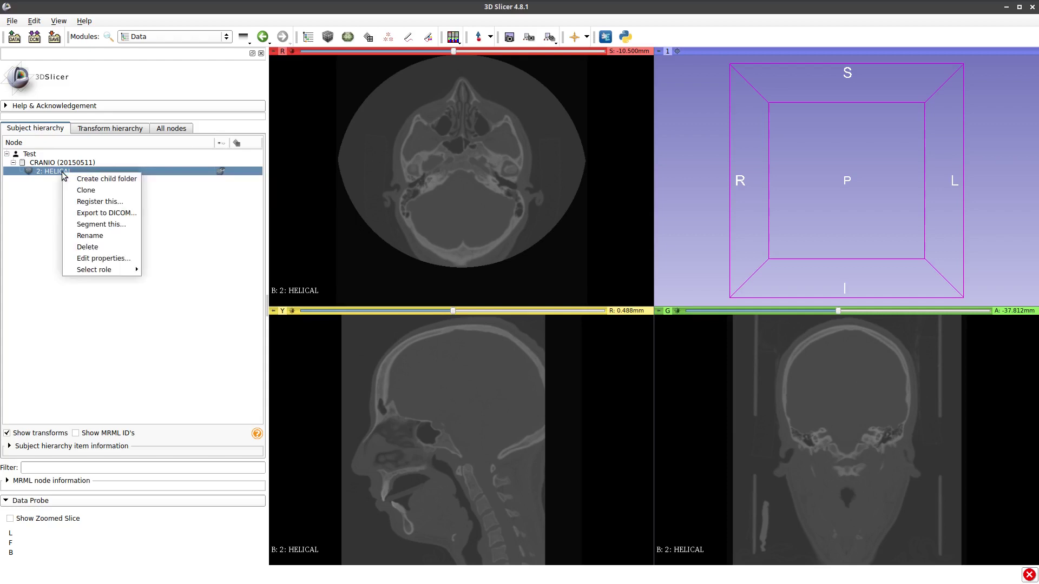
pyautogui.click(123, 215)
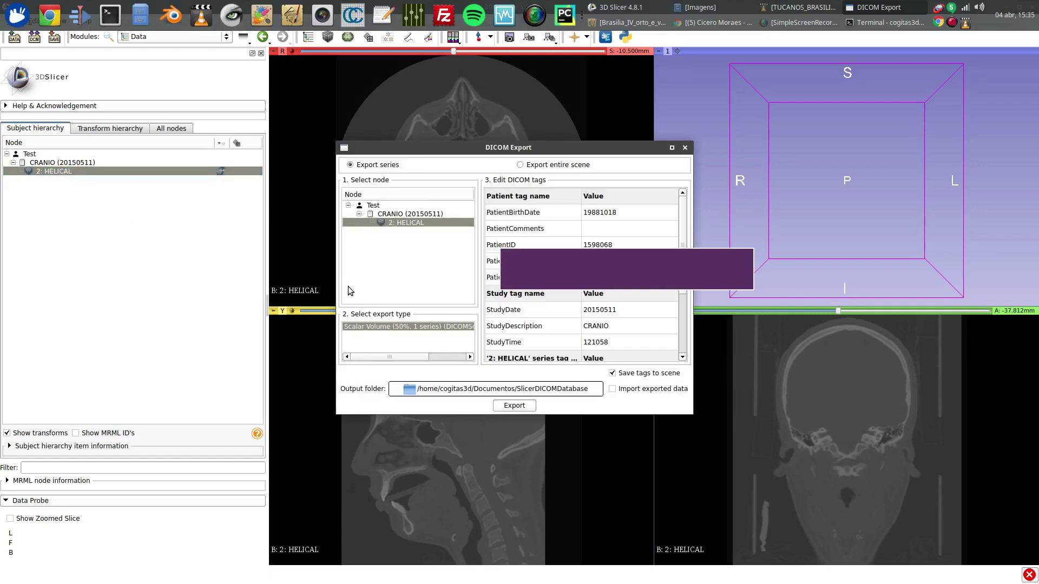
pyautogui.moveTo(575, 150); pyautogui.dragTo(539, 151)
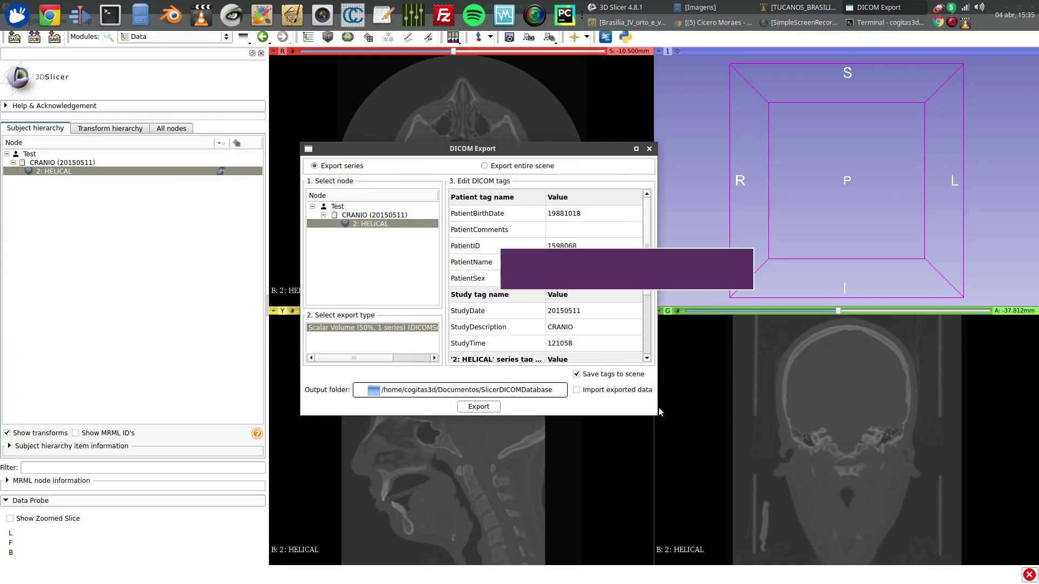
pyautogui.moveTo(658, 412); pyautogui.dragTo(768, 413)
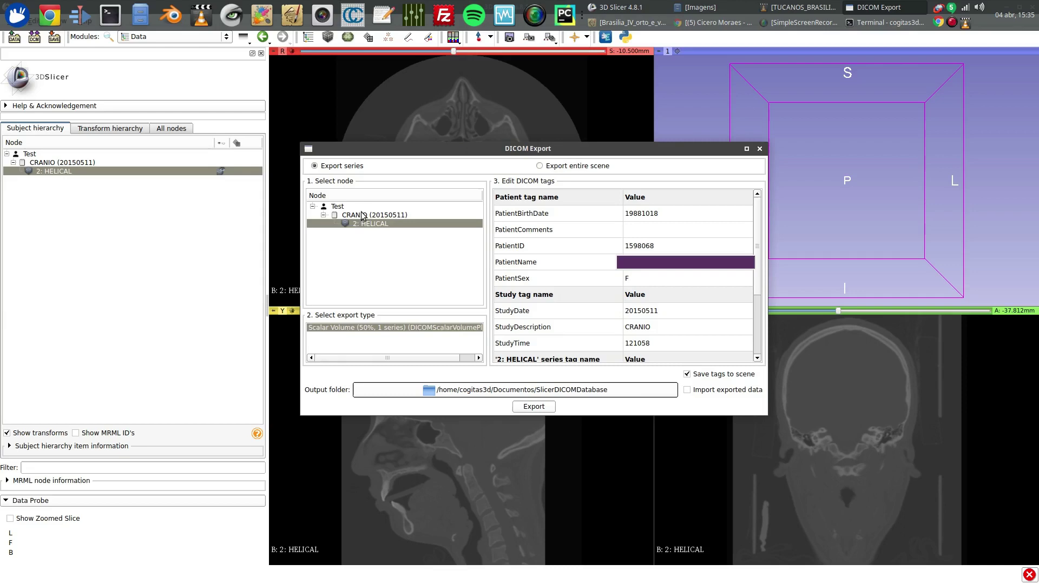
# Select 2: HELICAL as the node to export and set its PatientName tag to Test
pyautogui.click(340, 206)
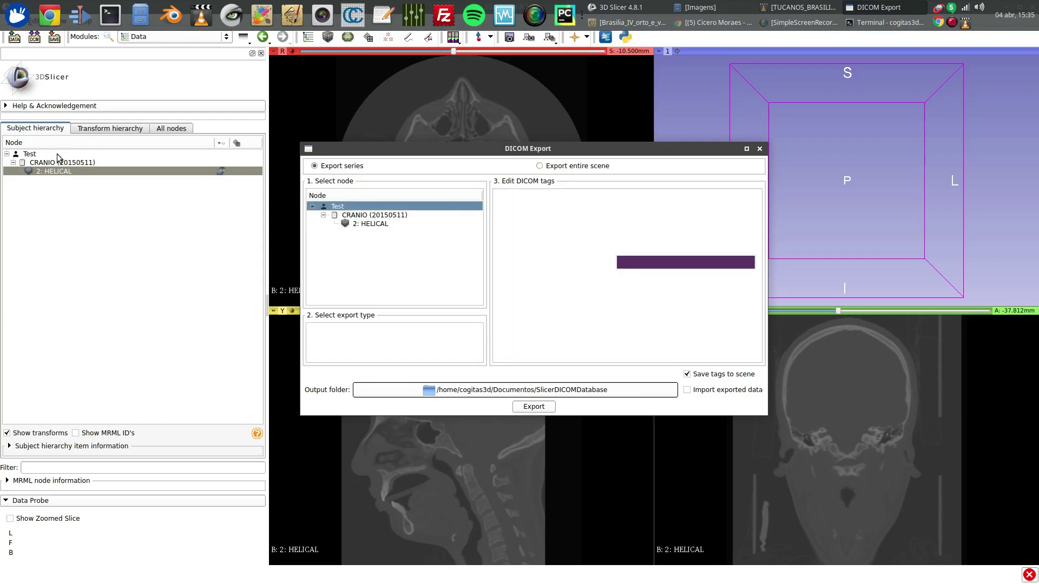
pyautogui.doubleClick(344, 206)
pyautogui.click(357, 232)
pyautogui.click(372, 224)
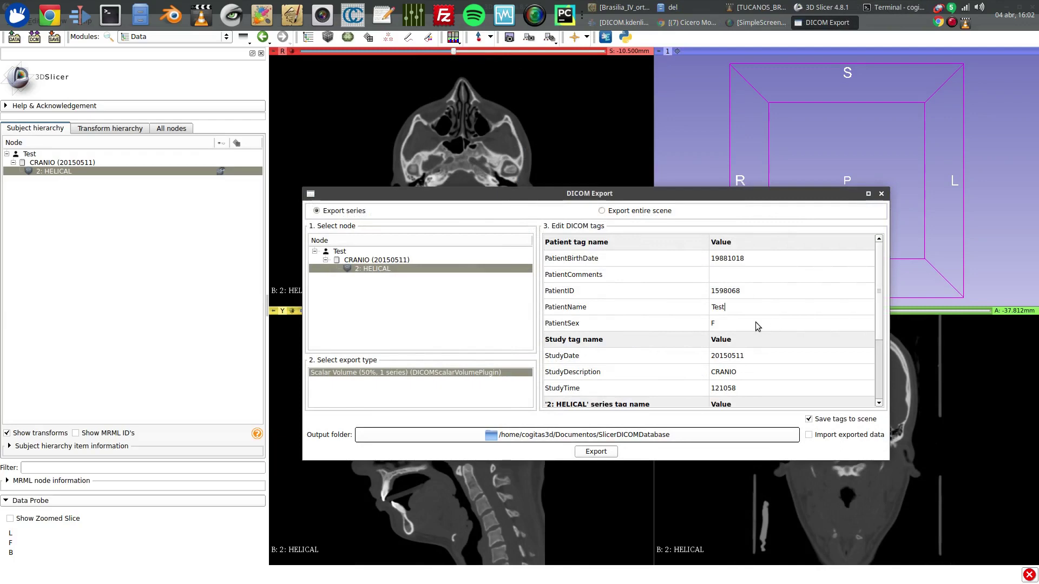
pyautogui.press('Return')
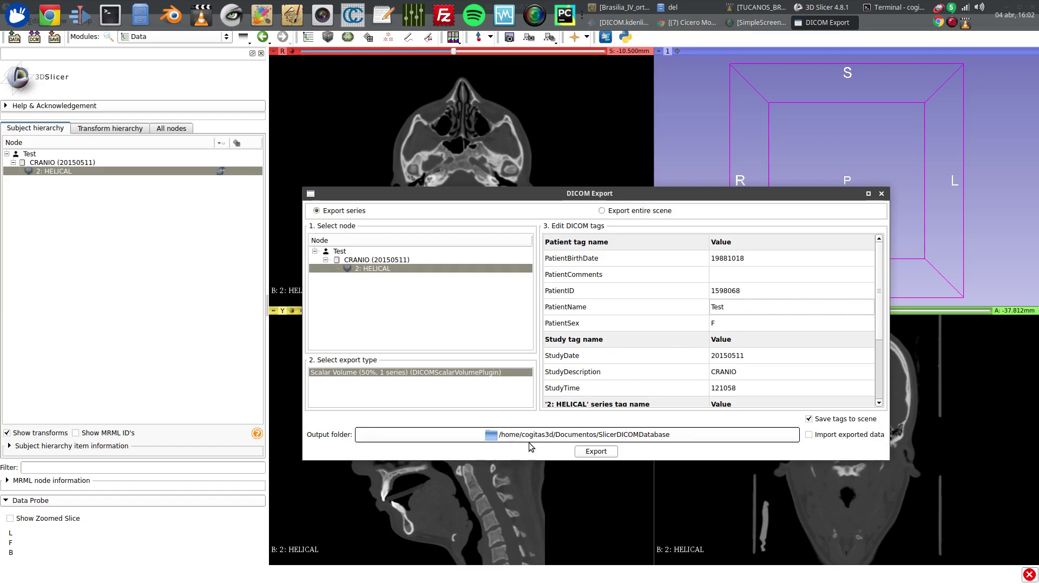
# Create a folder named TEST inside the home directory's del folder while choosing the export's output folder
pyautogui.click(590, 441)
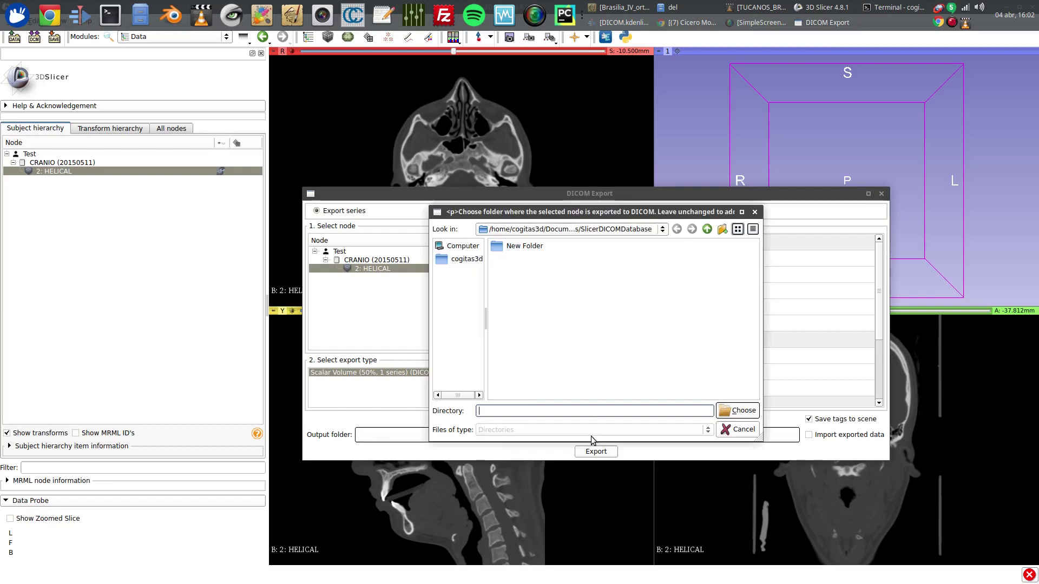
pyautogui.click(637, 235)
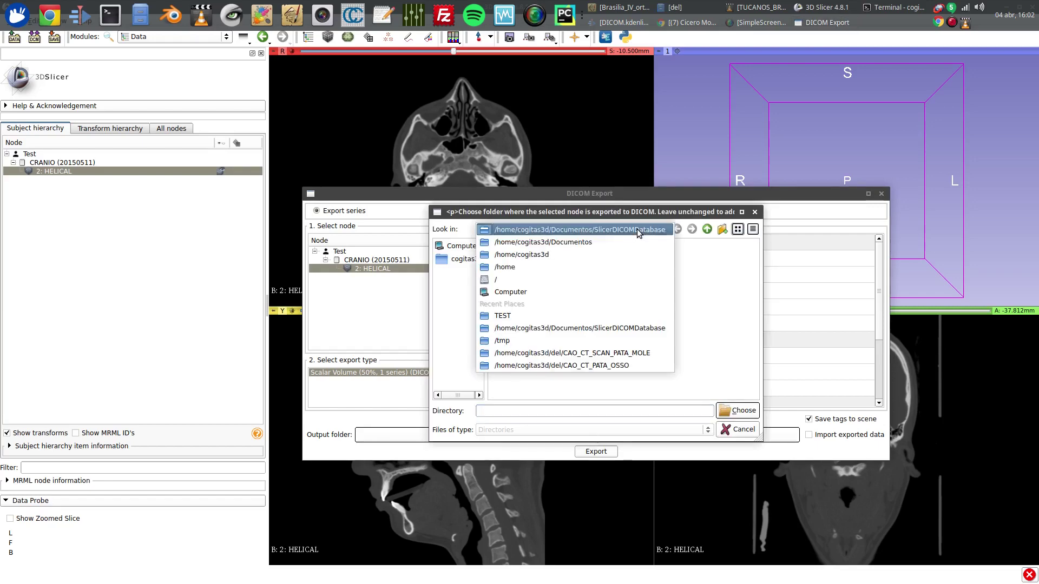
pyautogui.click(555, 255)
pyautogui.doubleClick(517, 261)
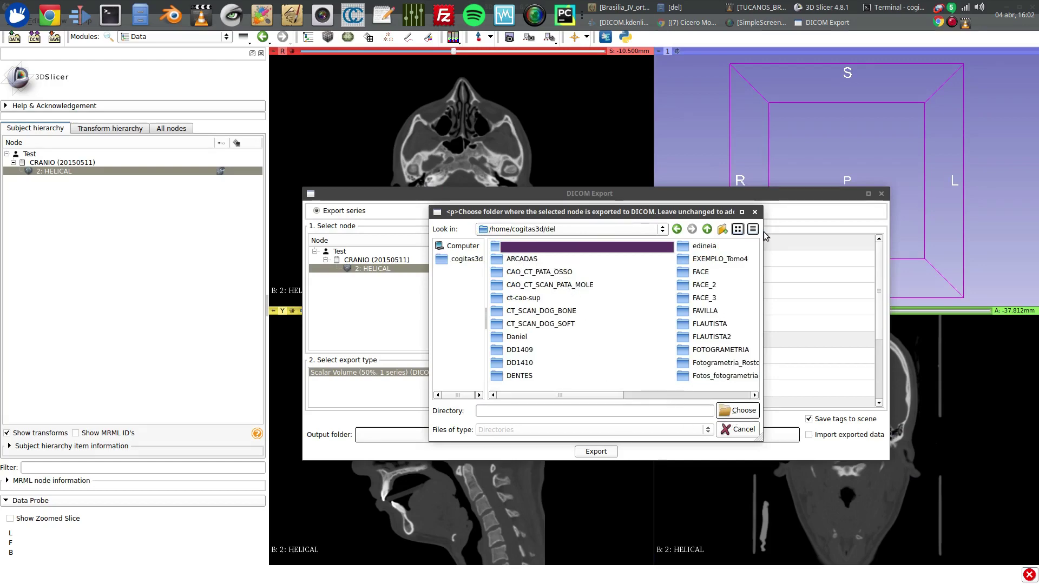
pyautogui.click(722, 228)
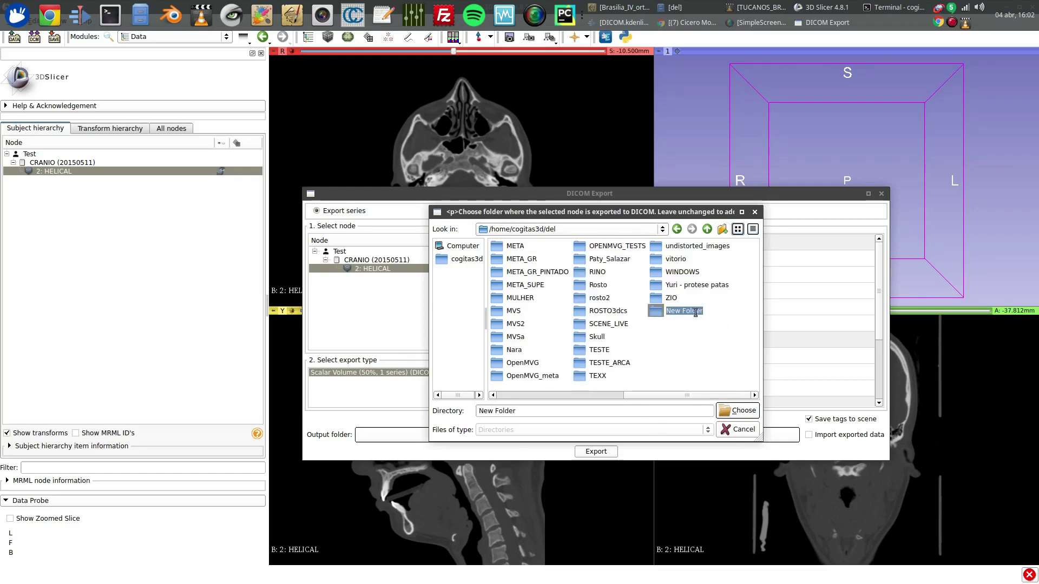
pyautogui.press('BackSpace')
pyautogui.write('TEST')
pyautogui.press('Return')
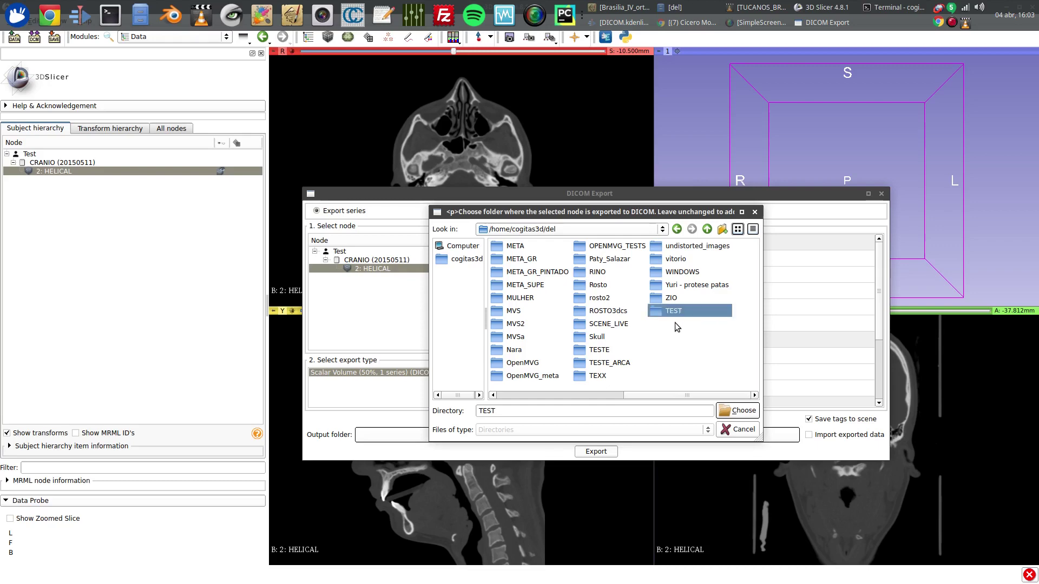
# Set the new TEST folder as the output folder and export the HELICAL series as DICOM
pyautogui.doubleClick(700, 310)
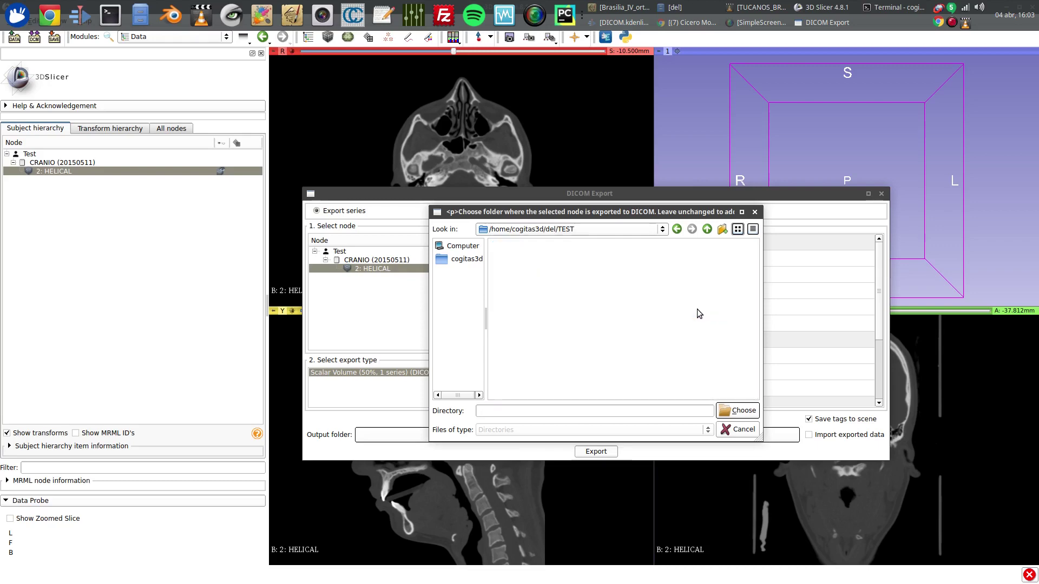
pyautogui.click(751, 412)
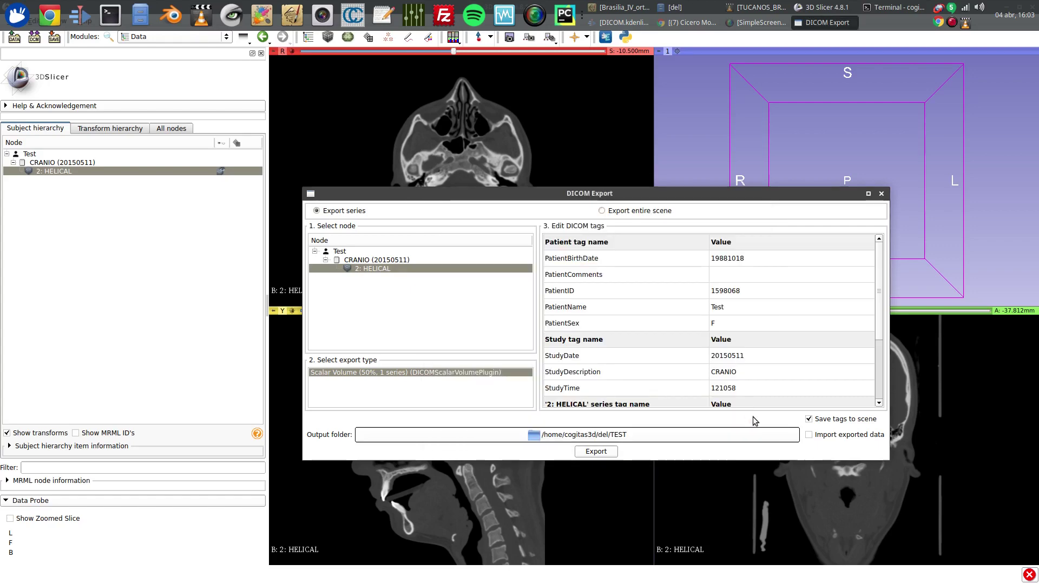
pyautogui.click(606, 453)
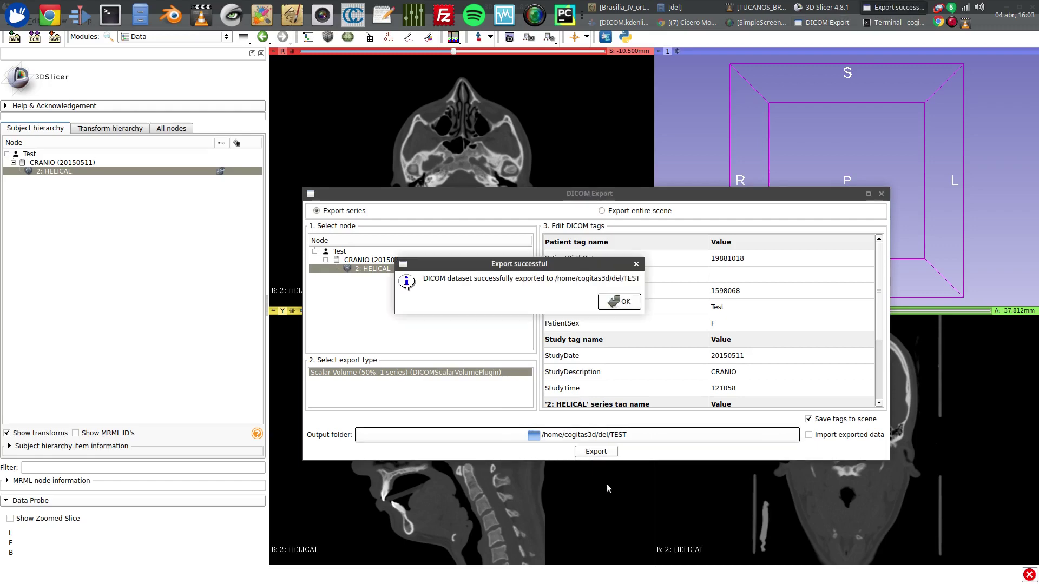
pyautogui.moveTo(579, 266); pyautogui.dragTo(656, 301)
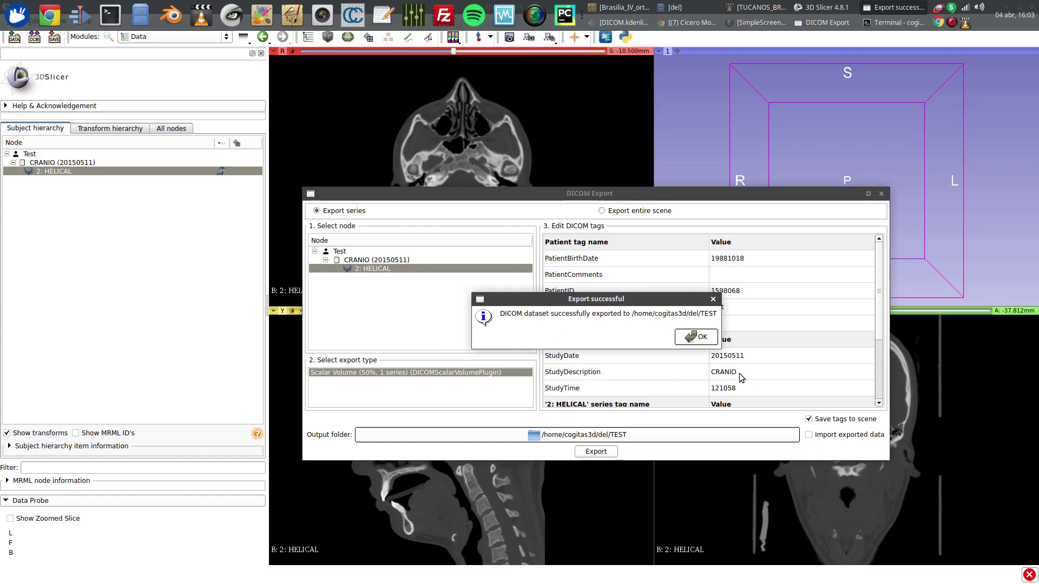
# Dismiss the export message, exit 3D Slicer discarding the modifications, and minimize the terminal window
pyautogui.click(710, 341)
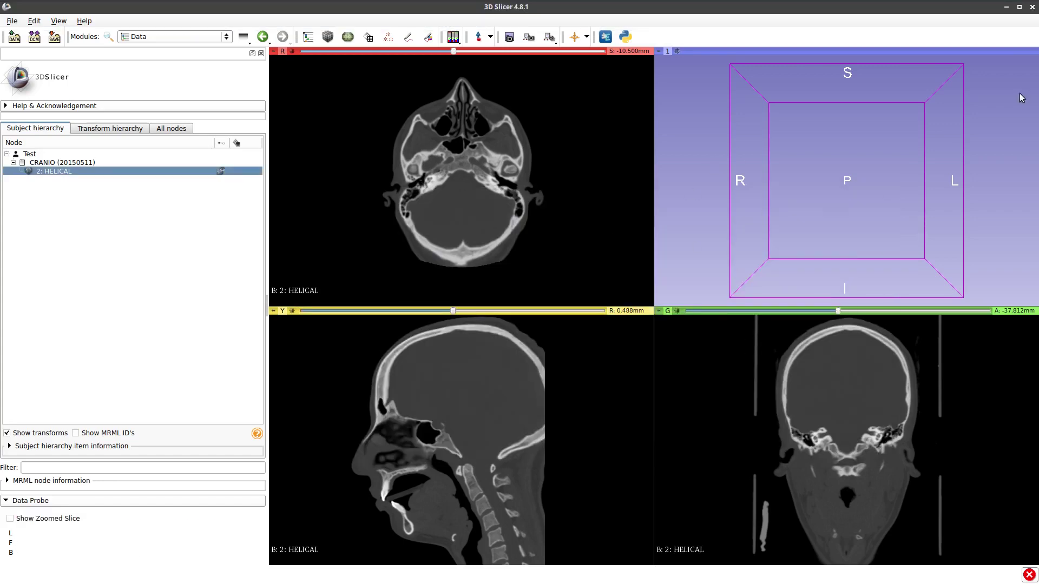
pyautogui.click(1033, 7)
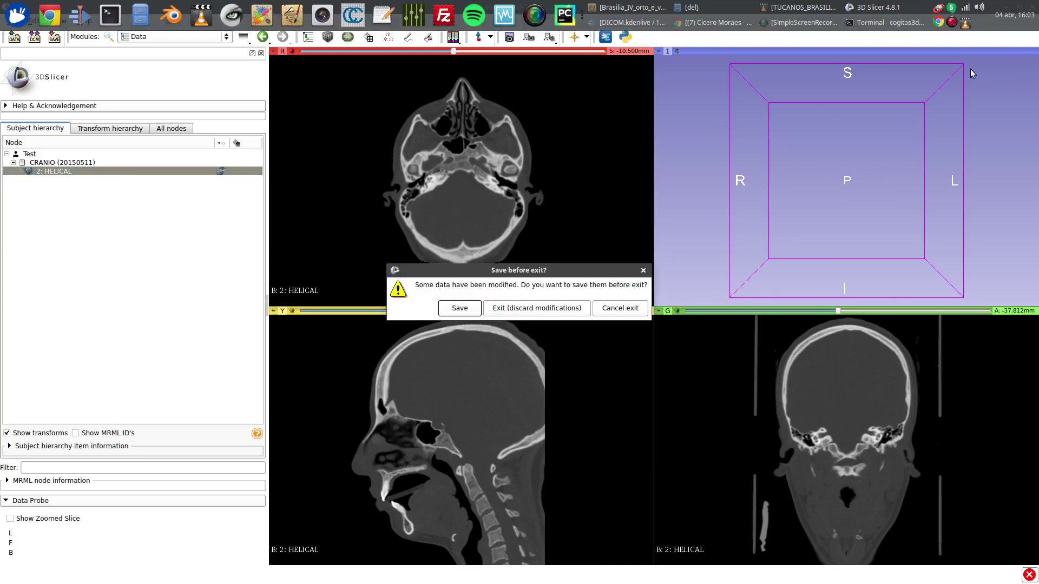
pyautogui.click(527, 308)
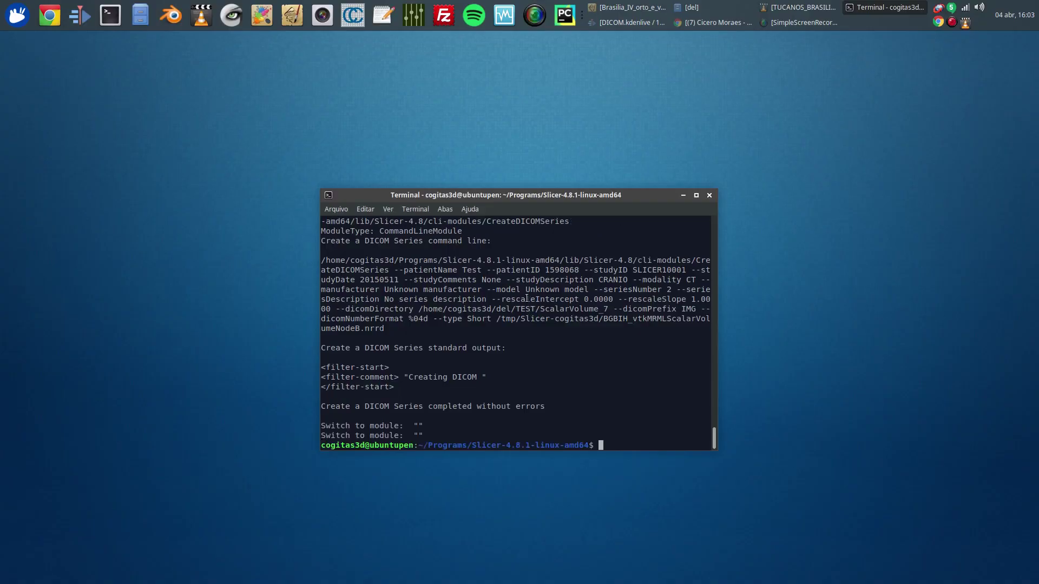
pyautogui.click(683, 195)
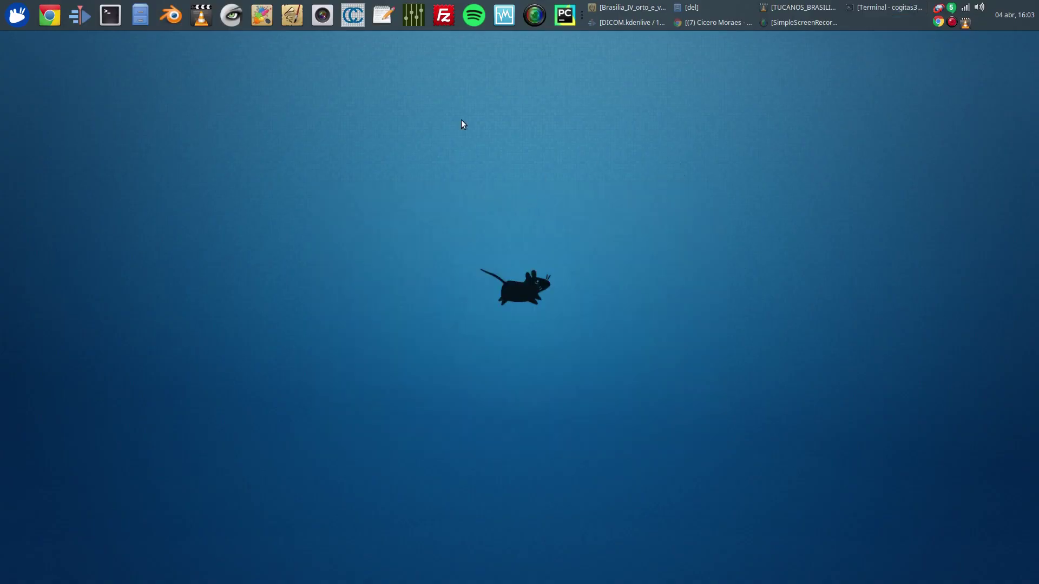
# Start Blender in a maximized window and delete all default objects from the scene
pyautogui.click(175, 19)
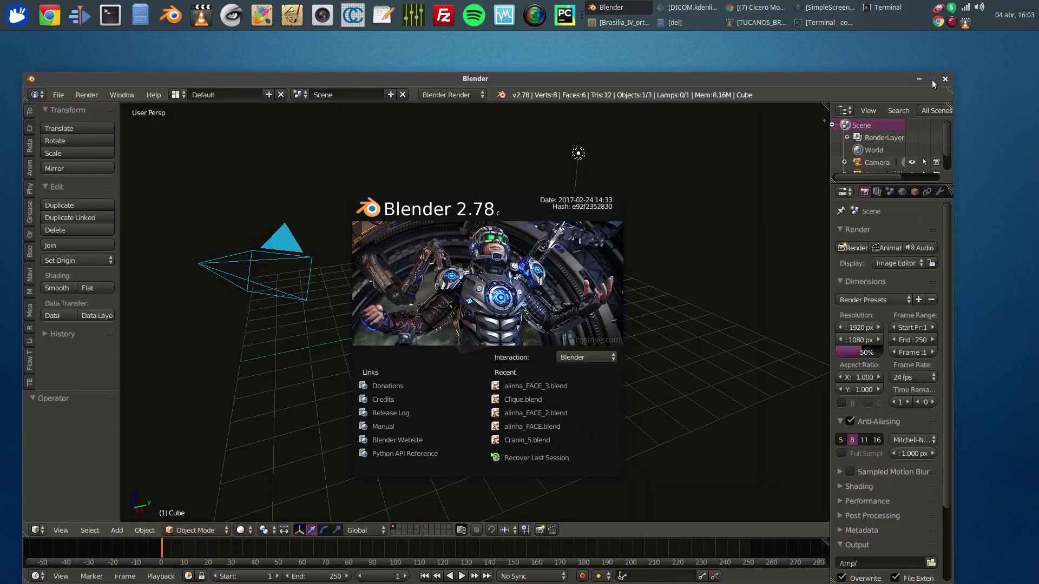
pyautogui.click(932, 79)
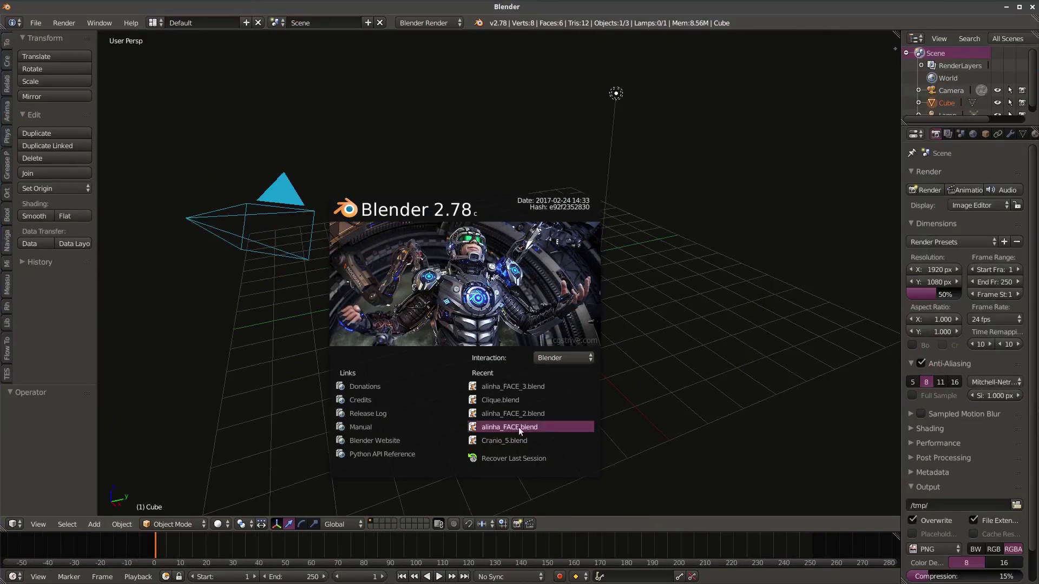
pyautogui.press('a')
pyautogui.press('a')
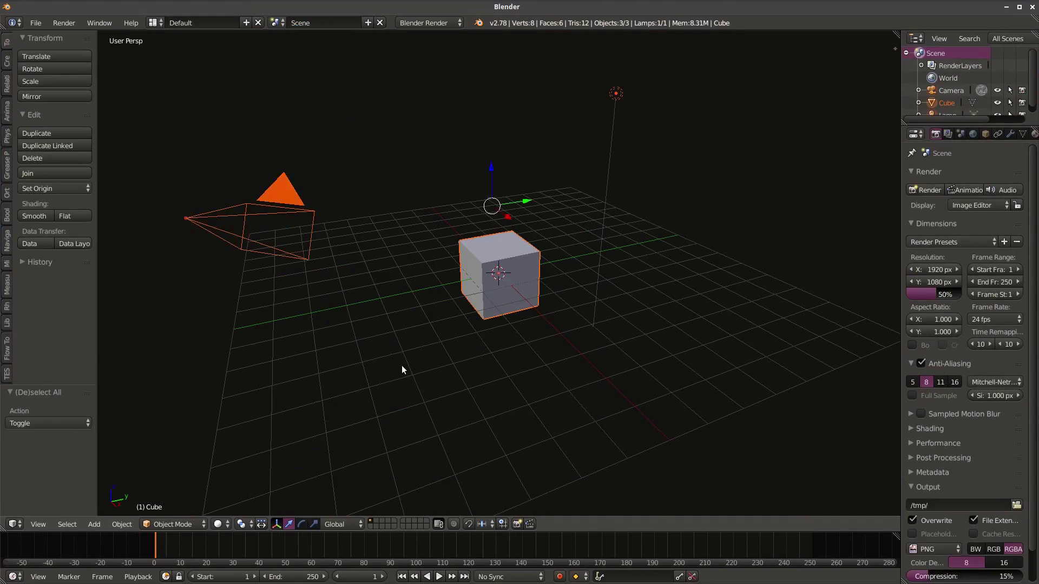
pyautogui.press('Delete')
# Show the Orto tools and enlarge their area so the tomography import options are fully readable
pyautogui.moveTo(97, 245); pyautogui.dragTo(178, 241)
pyautogui.click(7, 195)
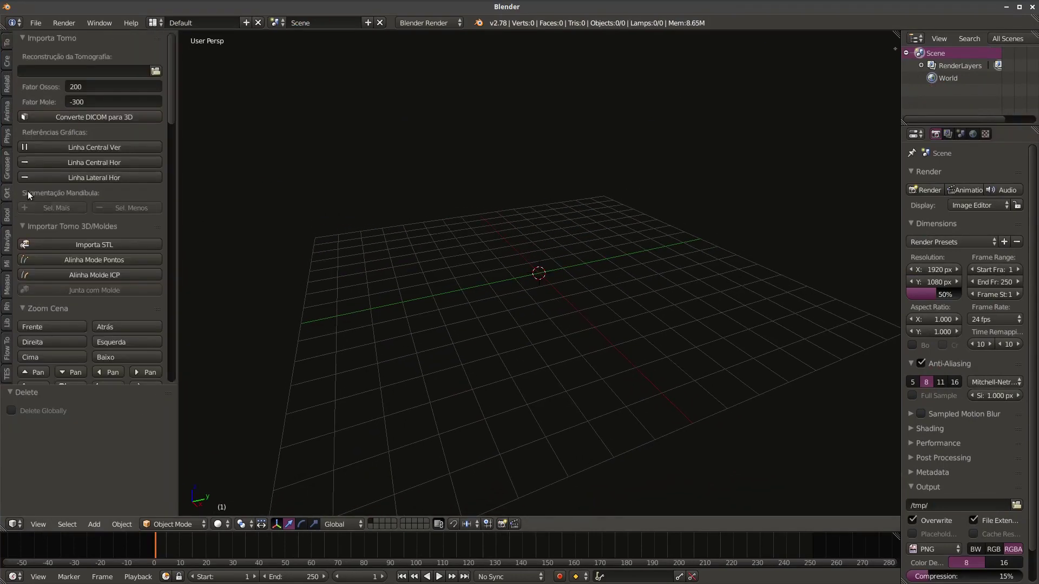
pyautogui.moveTo(110, 385); pyautogui.dragTo(110, 463)
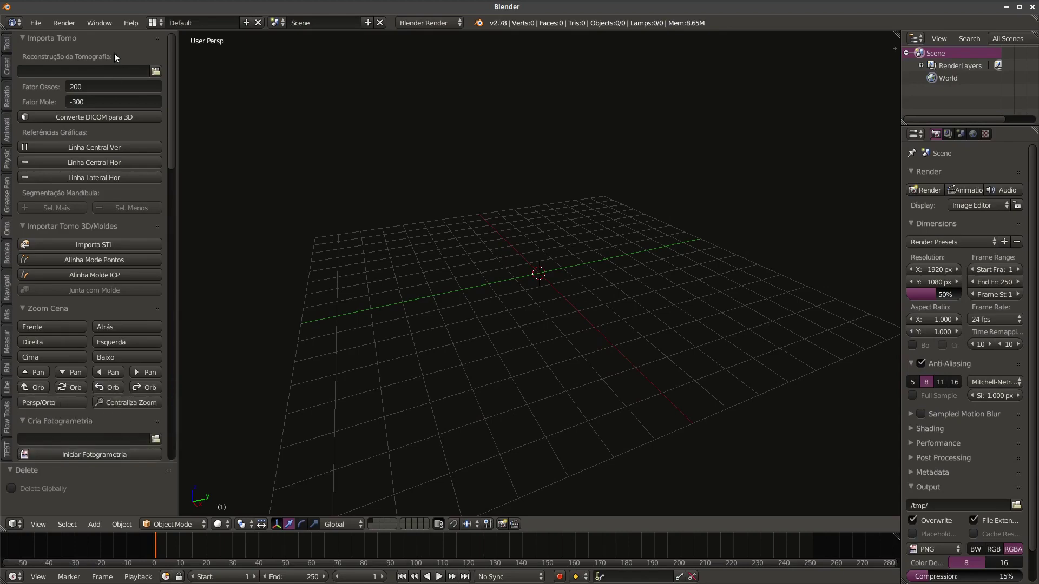
# Set the tomography reconstruction folder to /home/cogitas3d/del/TEST/ScalarVolume_7/
pyautogui.click(156, 72)
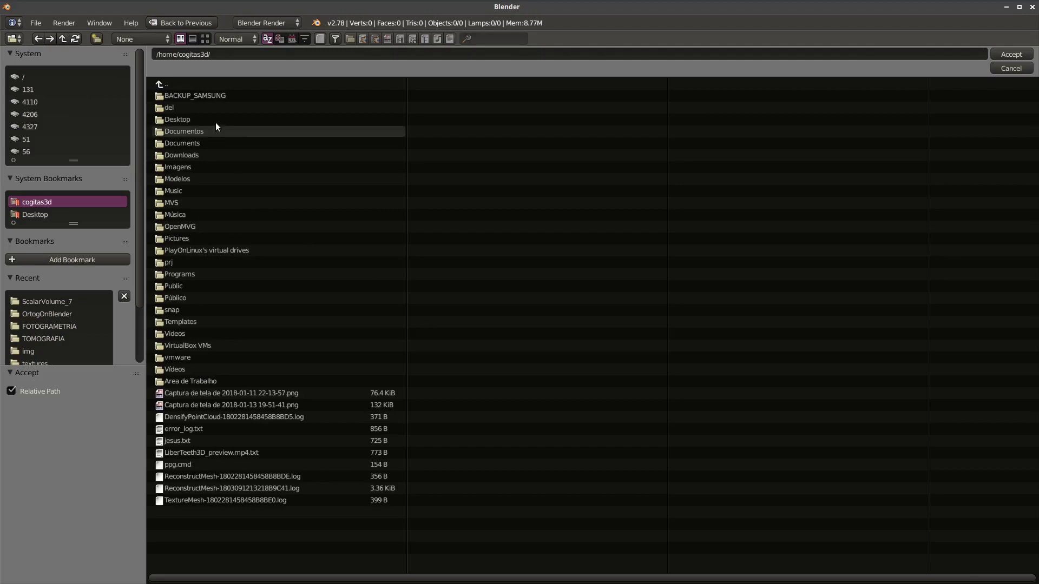
pyautogui.click(177, 104)
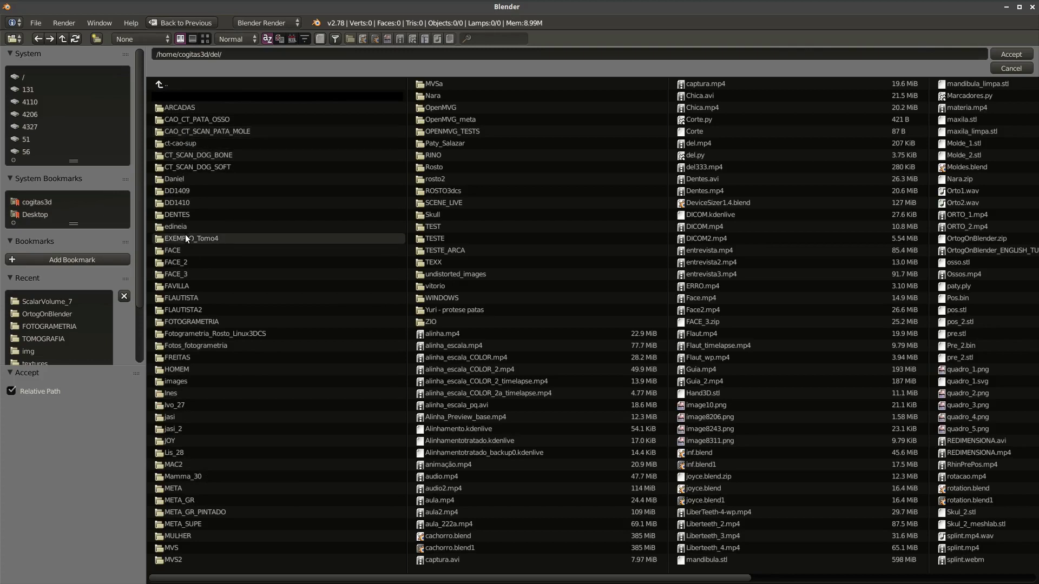
pyautogui.click(476, 225)
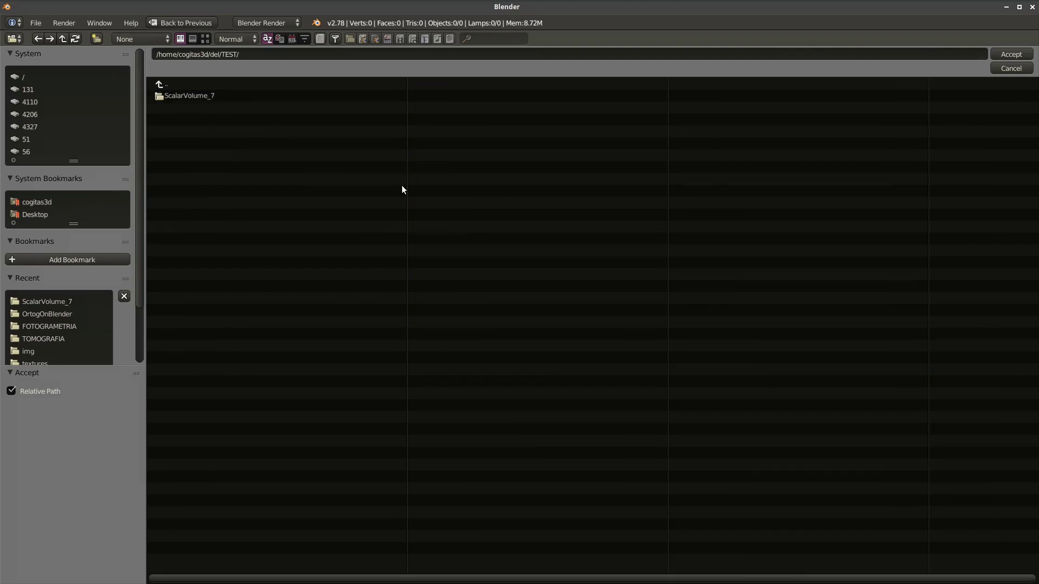
pyautogui.click(190, 95)
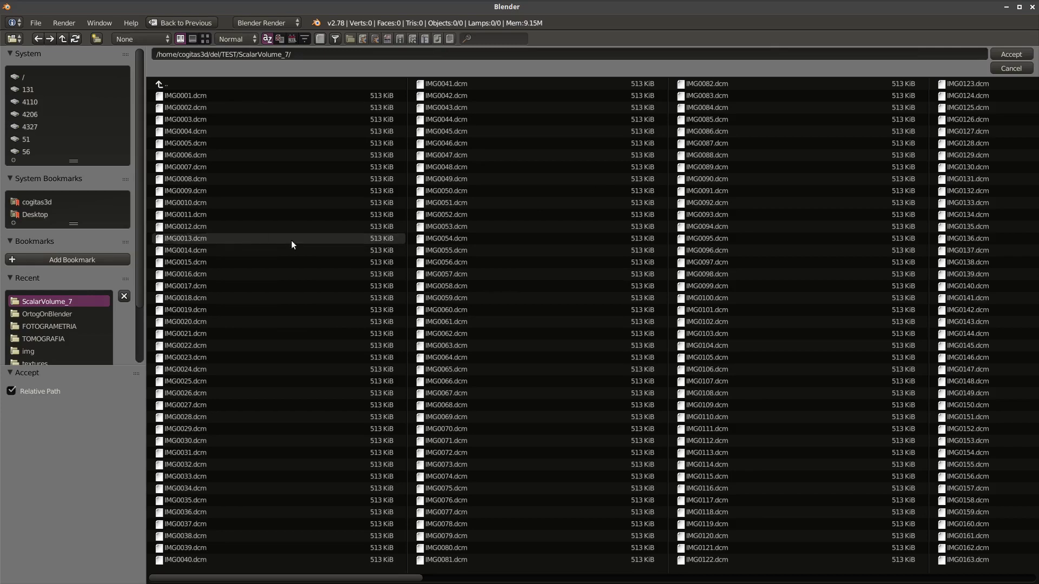
pyautogui.click(1009, 54)
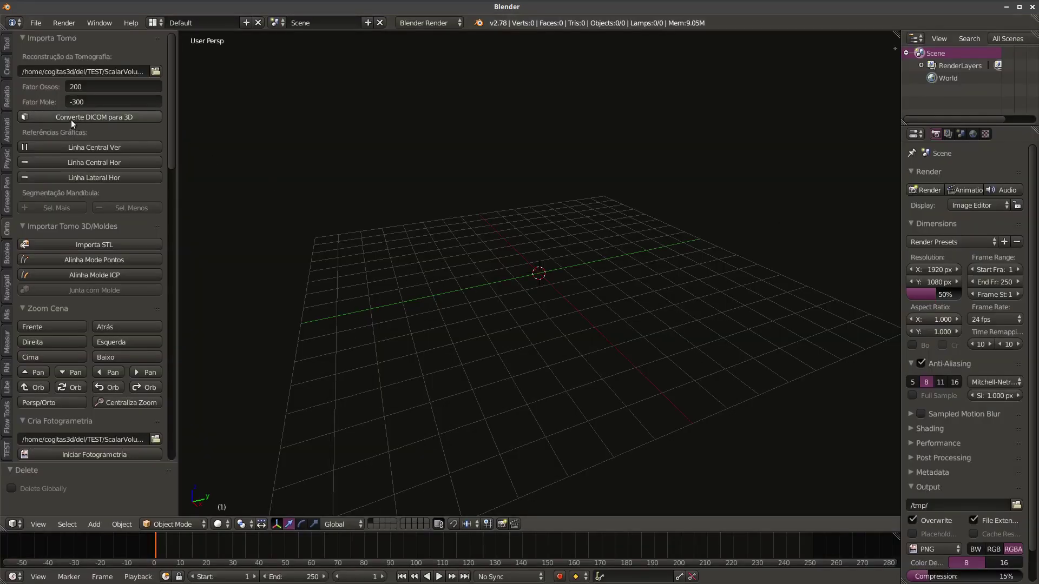
# Convert the DICOM series to 3D with bone factor 200 and soft-tissue factor -300, following its progress in the terminal
pyautogui.click(122, 116)
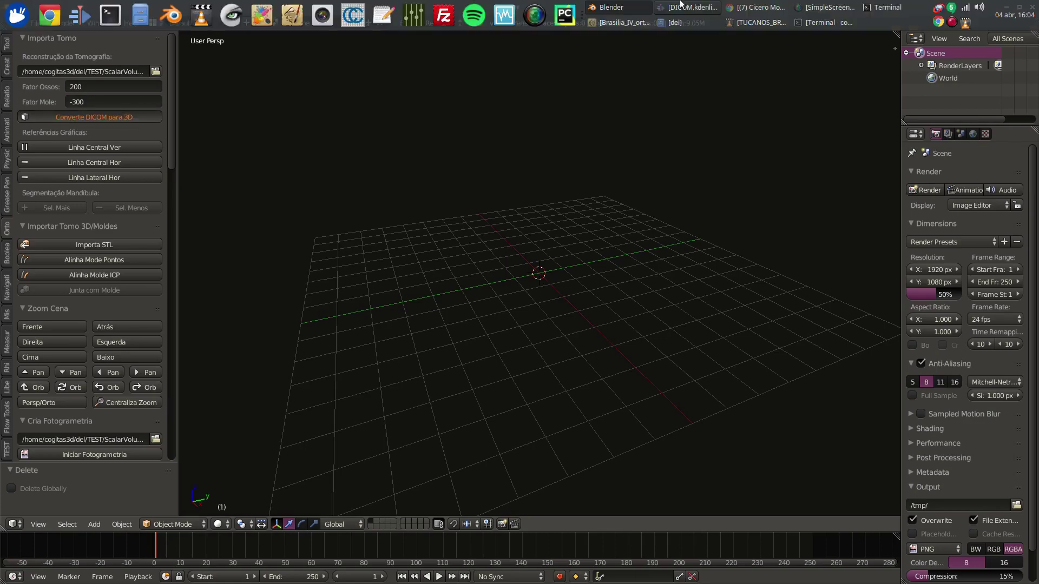
pyautogui.click(887, 7)
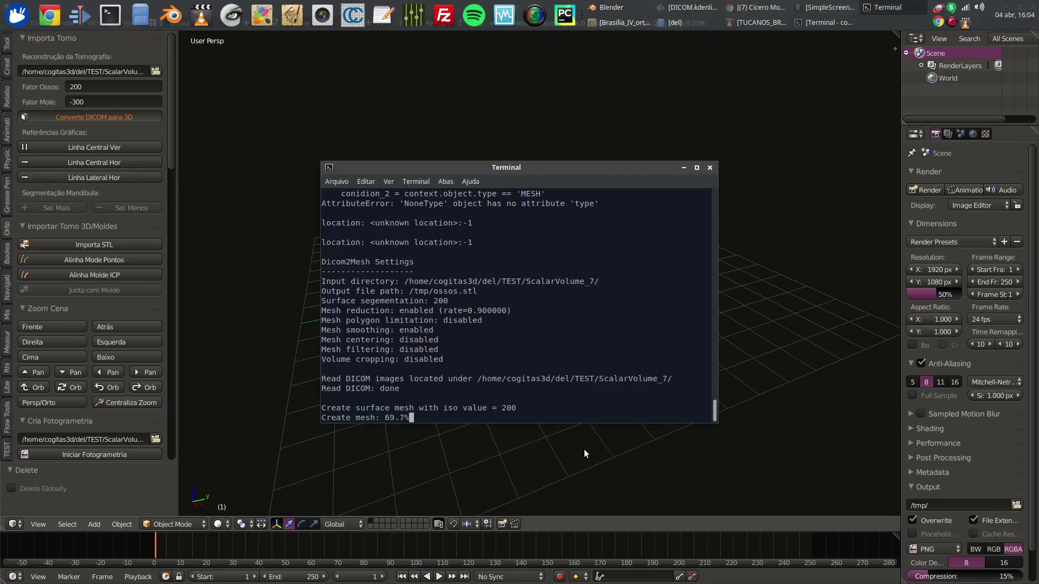
pyautogui.moveTo(586, 167); pyautogui.dragTo(857, 303)
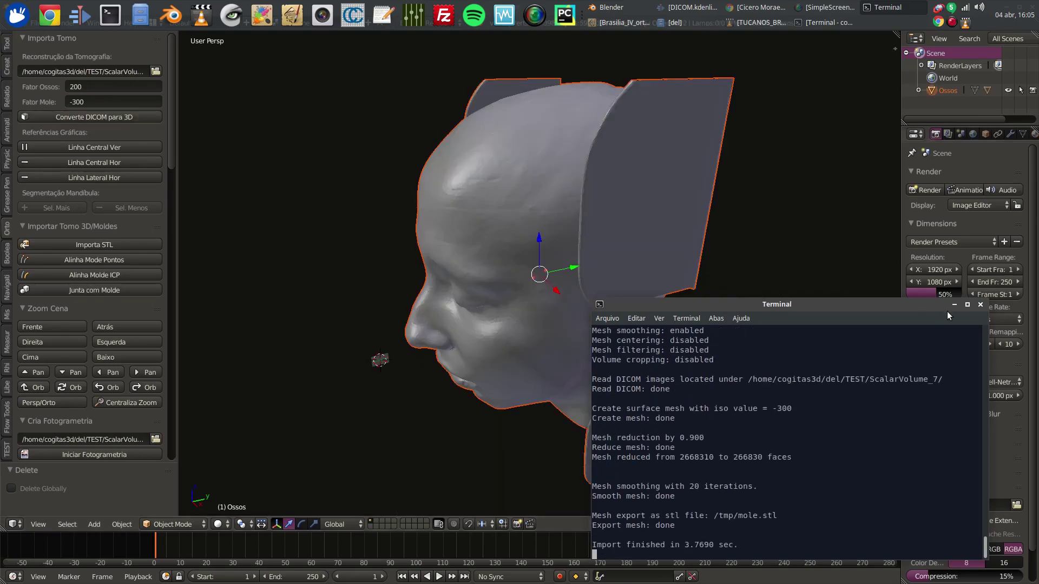
pyautogui.click(956, 304)
# Display the head in orthographic wireframe and select only the Ossos bone mesh inside the soft tissue
pyautogui.moveTo(524, 353); pyautogui.dragTo(551, 314, button='middle')
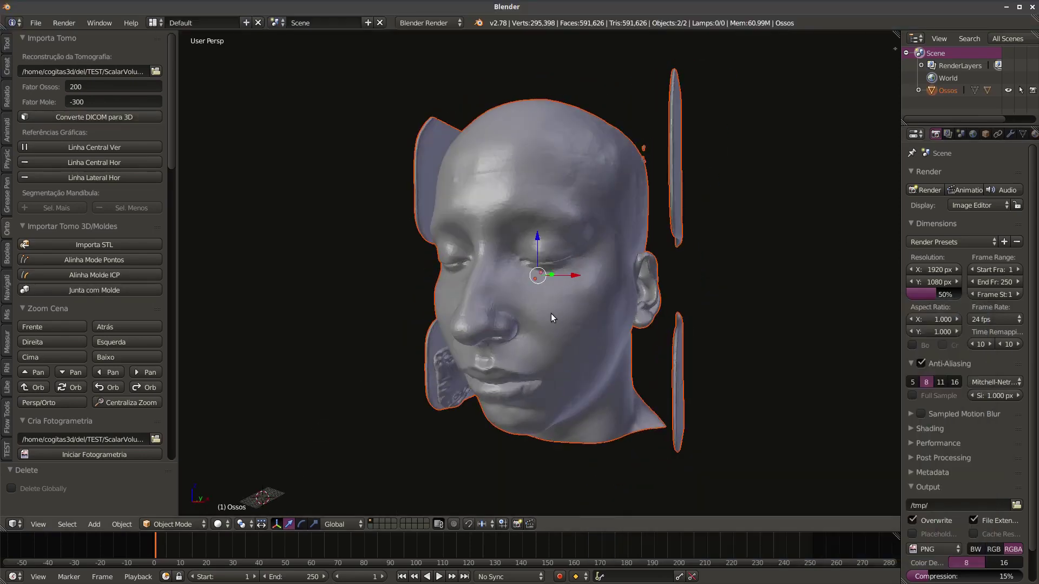
pyautogui.press('KP_5')
pyautogui.press('z')
pyautogui.scroll(3, 604, 342)
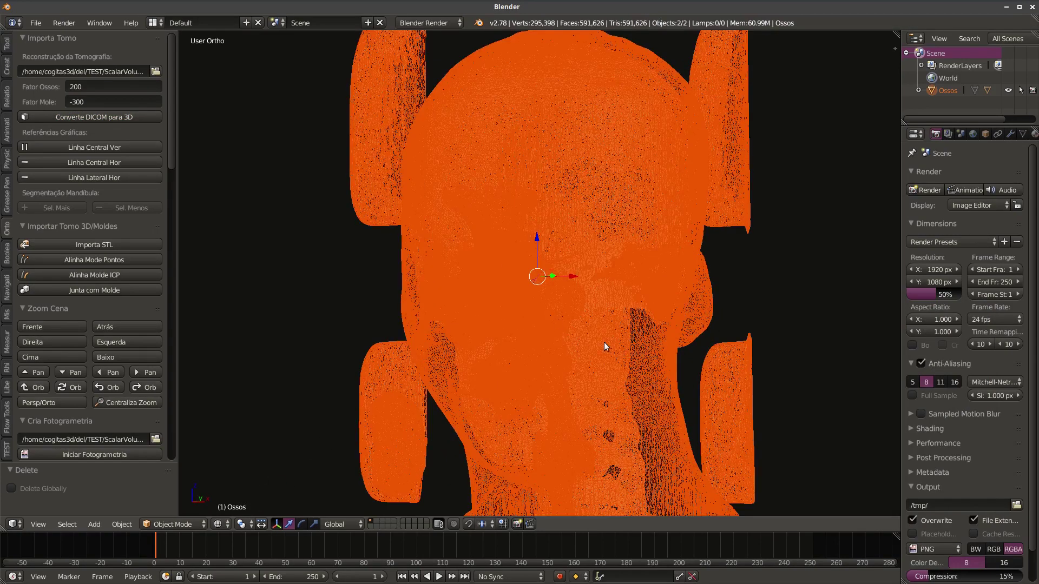
pyautogui.rightClick(606, 347)
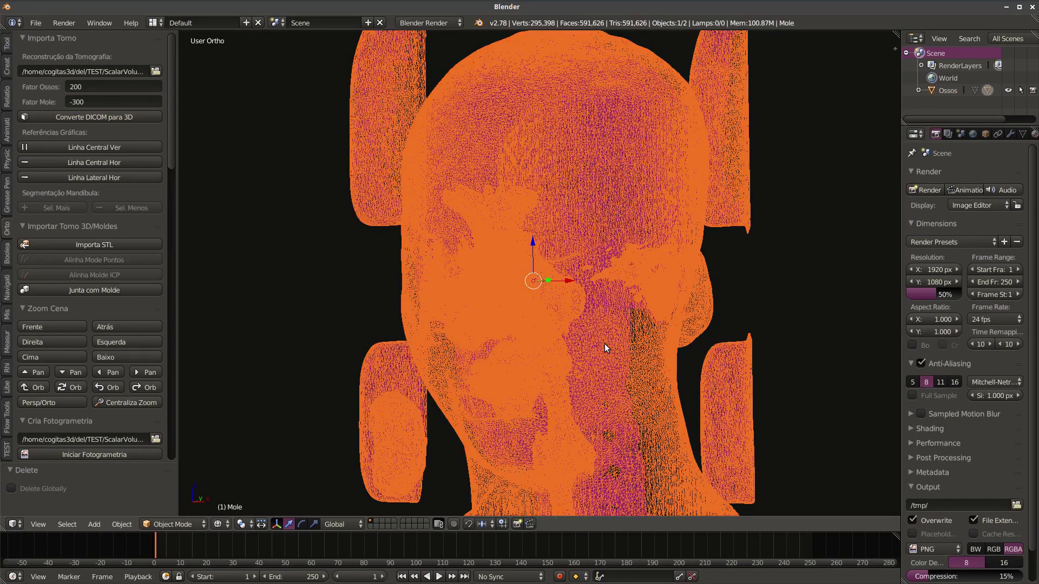
pyautogui.rightClick(605, 343)
pyautogui.scroll(-3, 605, 343)
pyautogui.moveTo(605, 343); pyautogui.dragTo(569, 348, button='middle')
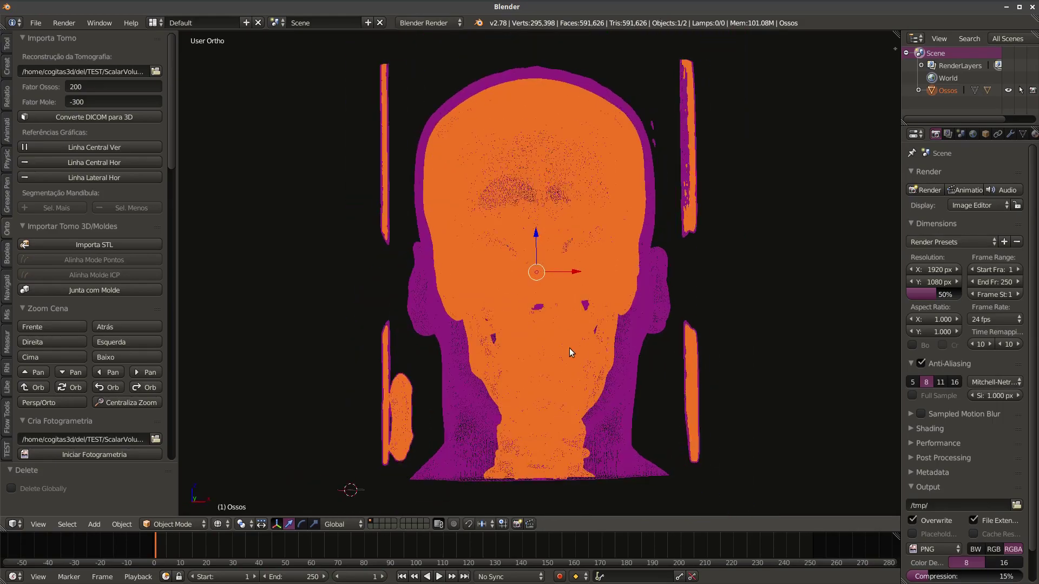
# Move the Ossos bone mesh slightly inside the soft-tissue mesh
pyautogui.scroll(4, 569, 352)
pyautogui.scroll(-3, 547, 345)
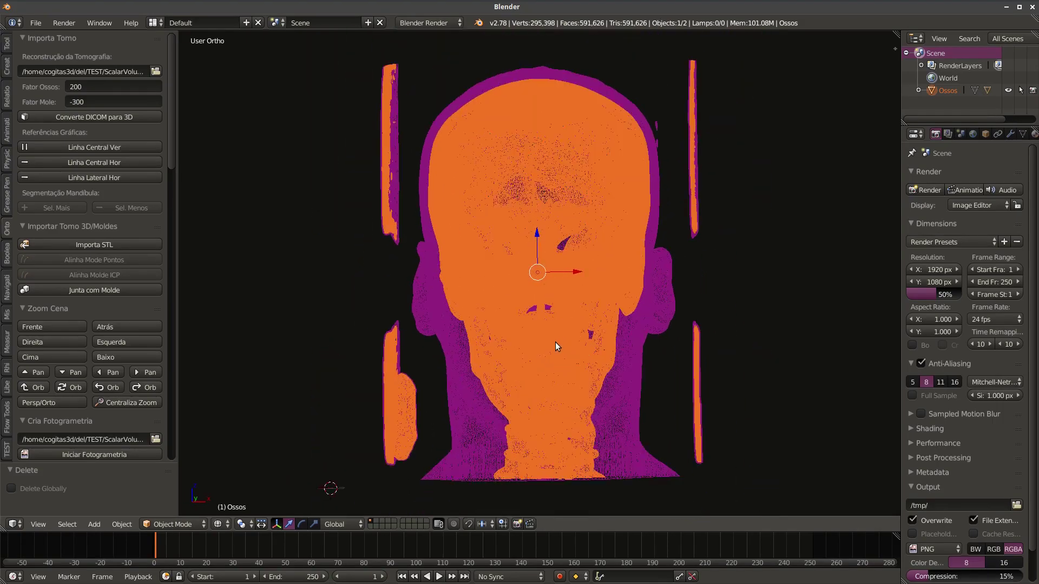
pyautogui.press('g')
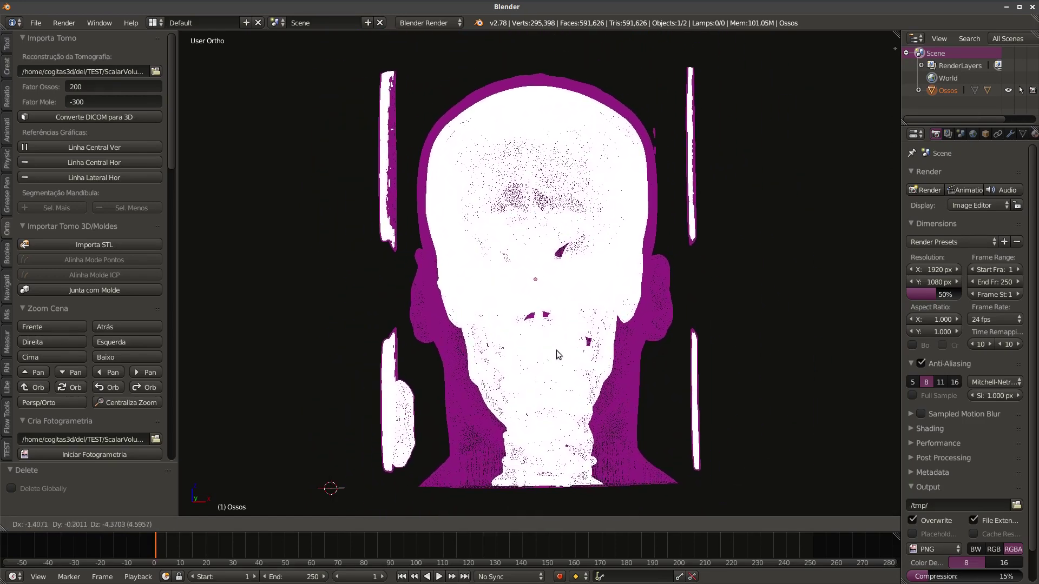
pyautogui.click(556, 350)
# Deselect all objects, return to solid shading and examine the face of the reconstructed soft-tissue mesh up close
pyautogui.moveTo(557, 349); pyautogui.dragTo(527, 335, button='middle')
pyautogui.scroll(3, 627, 343)
pyautogui.scroll(-3, 625, 353)
pyautogui.scroll(3, 599, 336)
pyautogui.moveTo(620, 342)
pyautogui.mouseDown(button='middle')
pyautogui.moveTo(601, 364)
pyautogui.moveTo(618, 357)
pyautogui.moveTo(616, 346)
pyautogui.moveTo(589, 349)
pyautogui.moveTo(614, 368)
pyautogui.moveTo(641, 340)
pyautogui.mouseUp(button='middle')
pyautogui.press('a')
pyautogui.scroll(2, 638, 348)
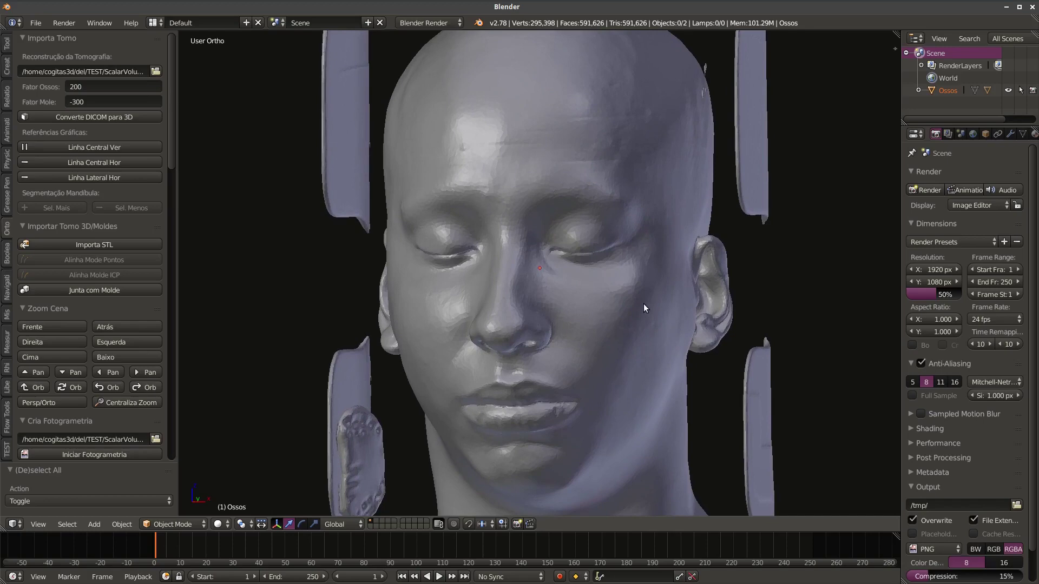
pyautogui.moveTo(658, 326)
pyautogui.mouseDown(button='middle')
pyautogui.moveTo(643, 322)
pyautogui.moveTo(661, 287)
pyautogui.moveTo(670, 321)
pyautogui.mouseUp(button='middle')
pyautogui.scroll(1, 644, 309)
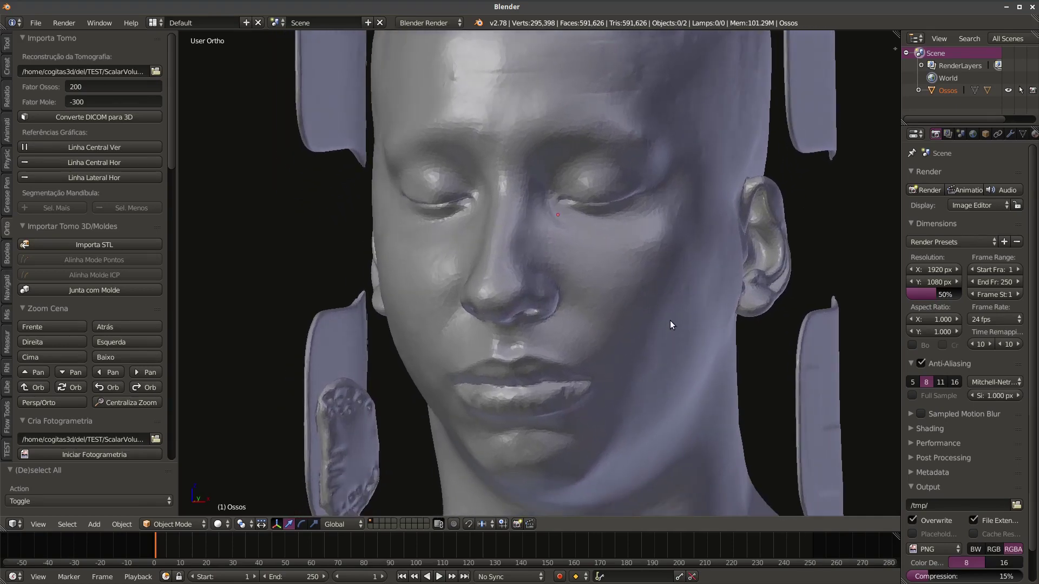